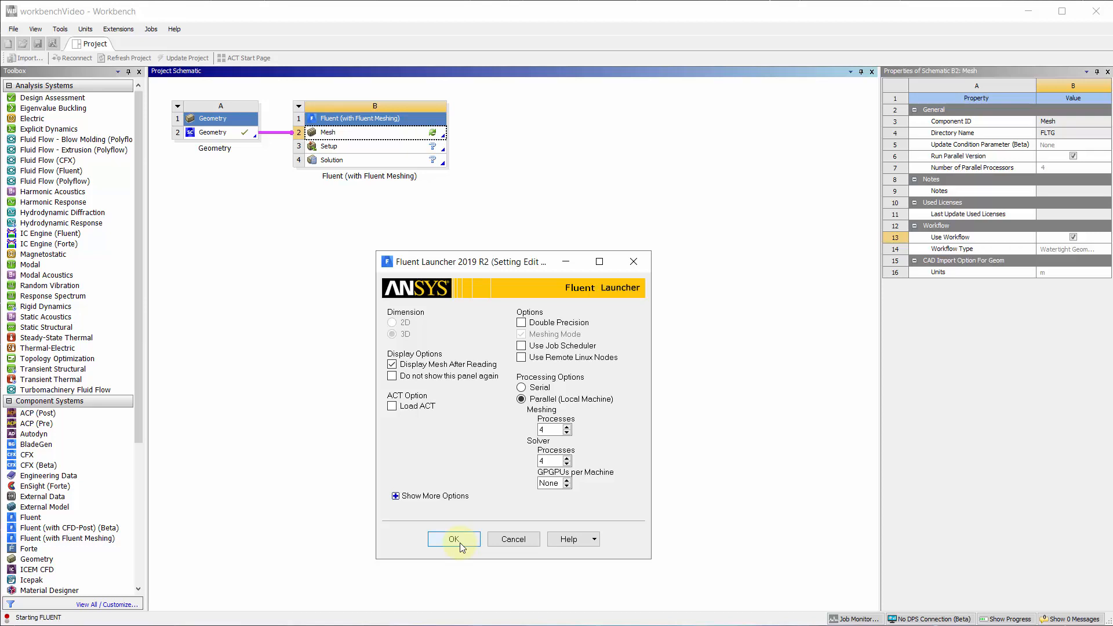
Step: Launch Fluent Meshing from the Mesh cell in parallel with 4 meshing processes
click(454, 539)
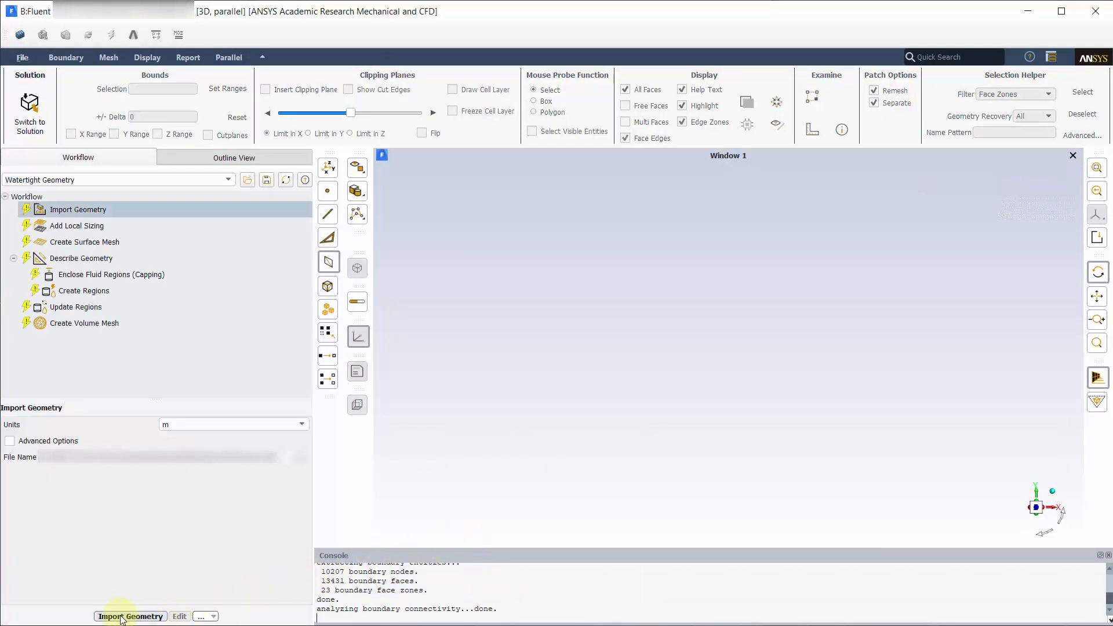
Step: Import the three-part race-car geometry and answer yes to adding local sizing
click(130, 617)
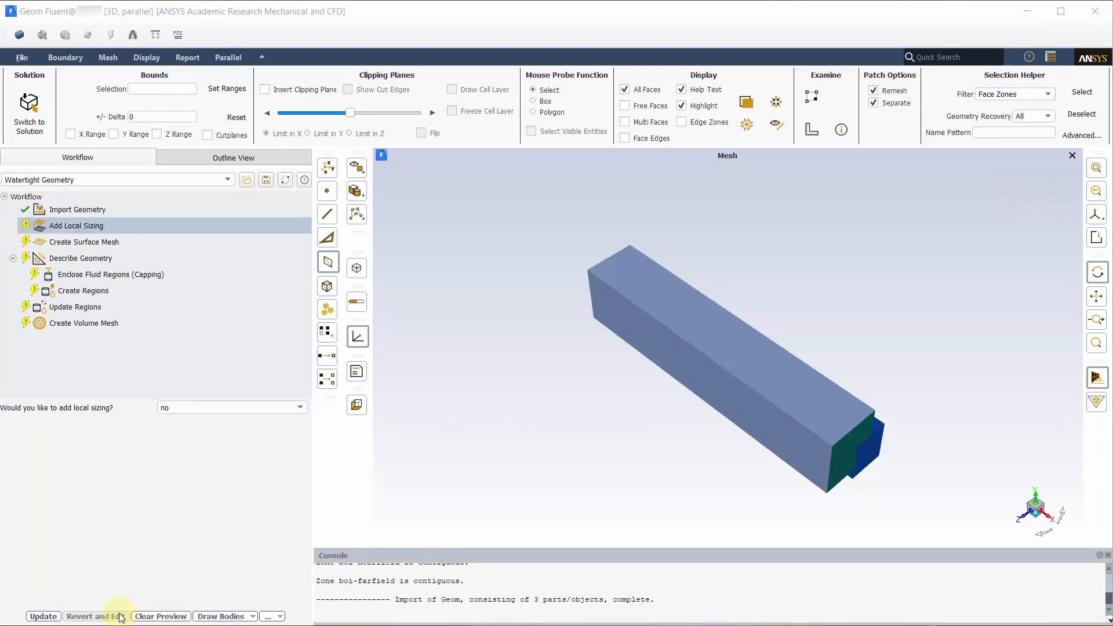
click(302, 405)
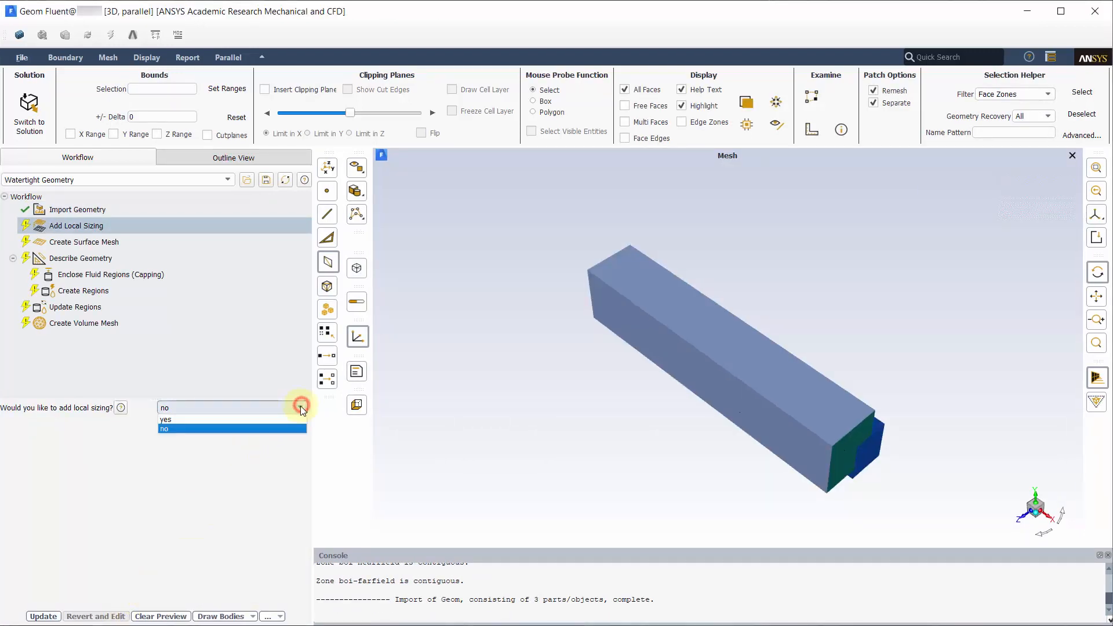
click(287, 417)
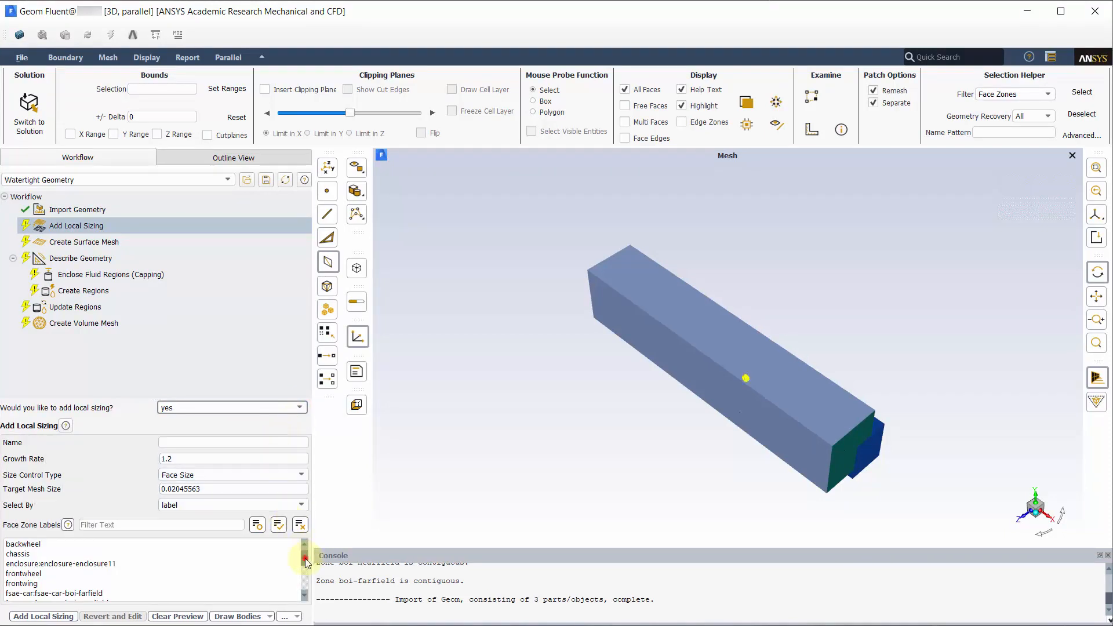
Step: Add a Body Of Influence sizing named boi-nearfield, target size 16, on the near-field zone
drag(306, 560, 305, 566)
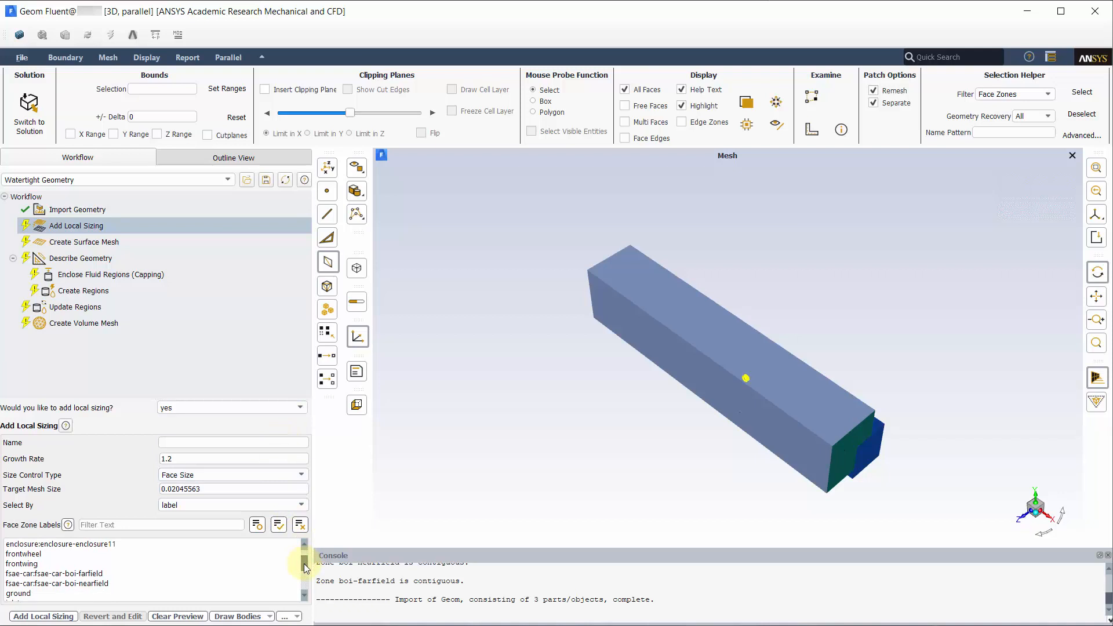
scroll(304, 564, down, 1)
click(264, 585)
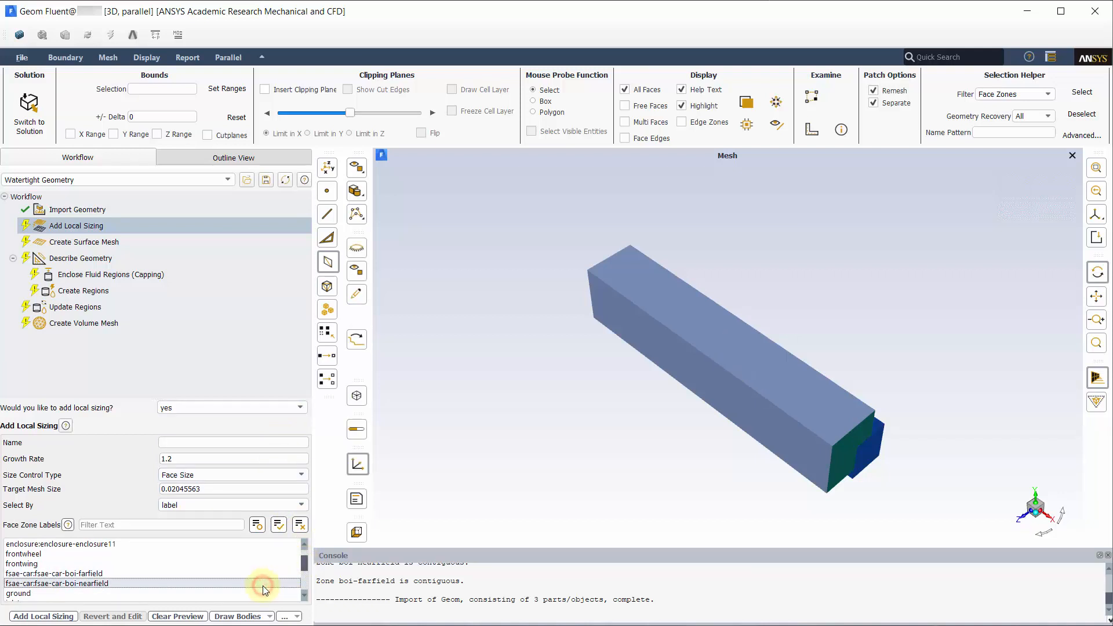
click(302, 475)
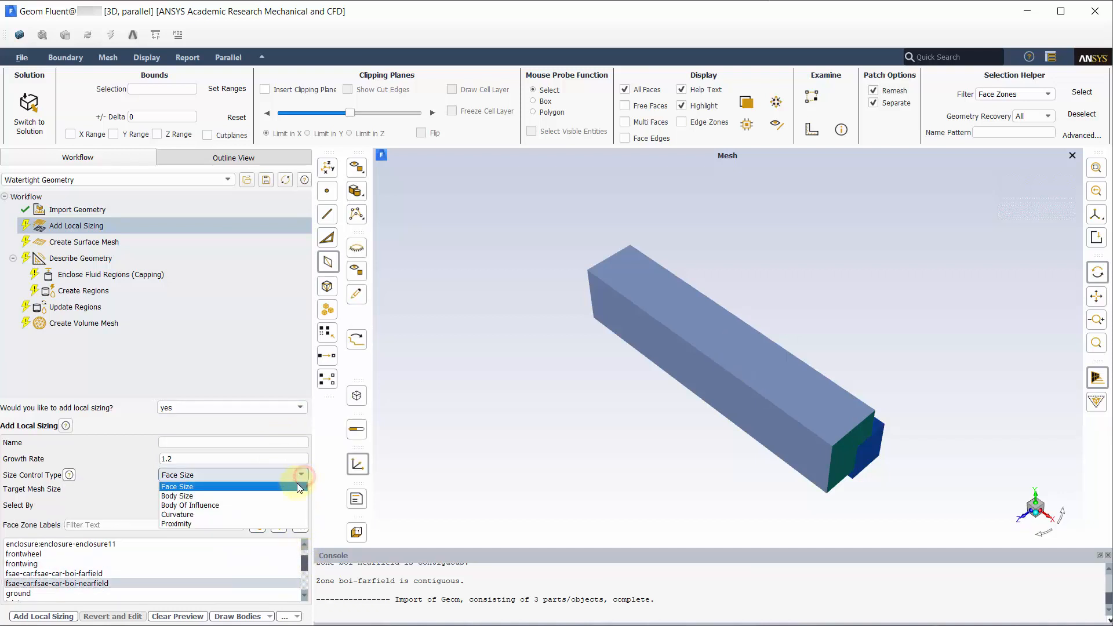
click(278, 505)
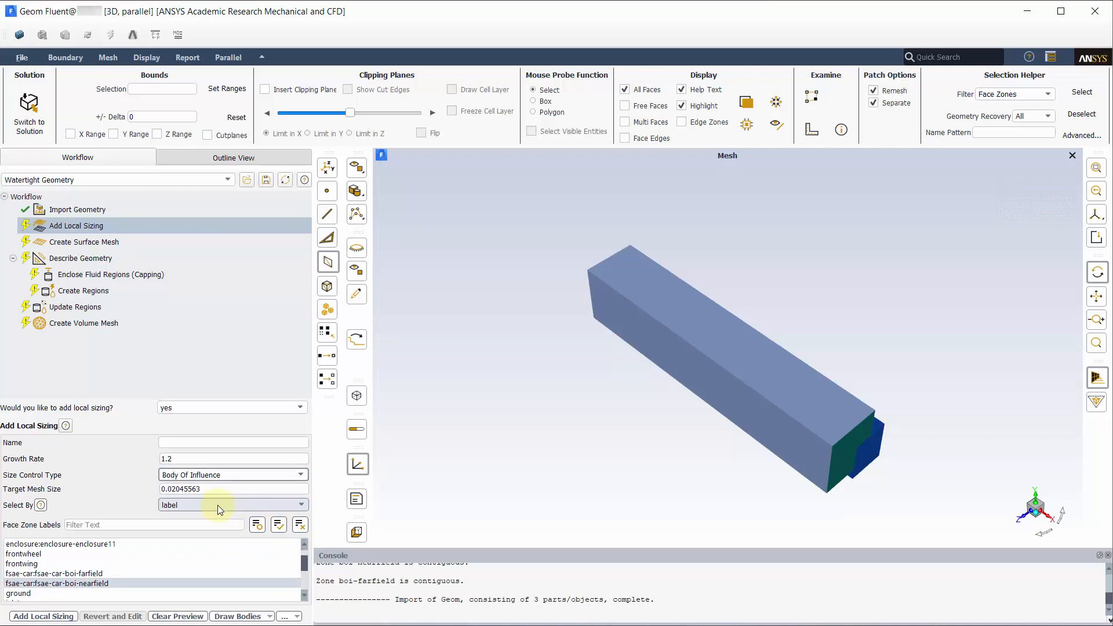
drag(202, 491, 156, 492)
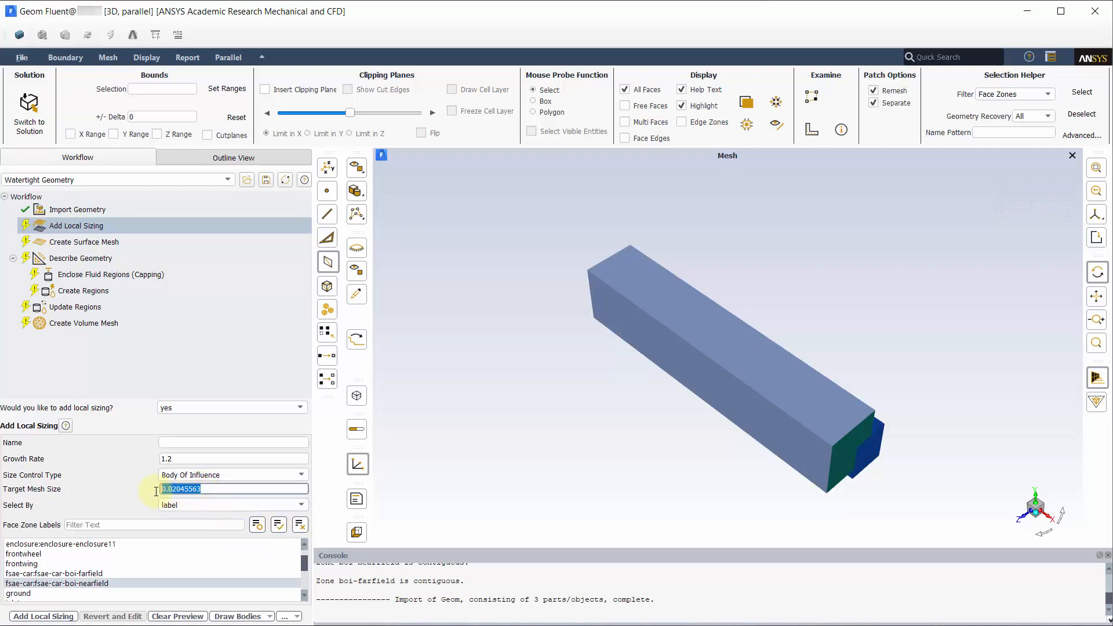
text(16)
click(189, 445)
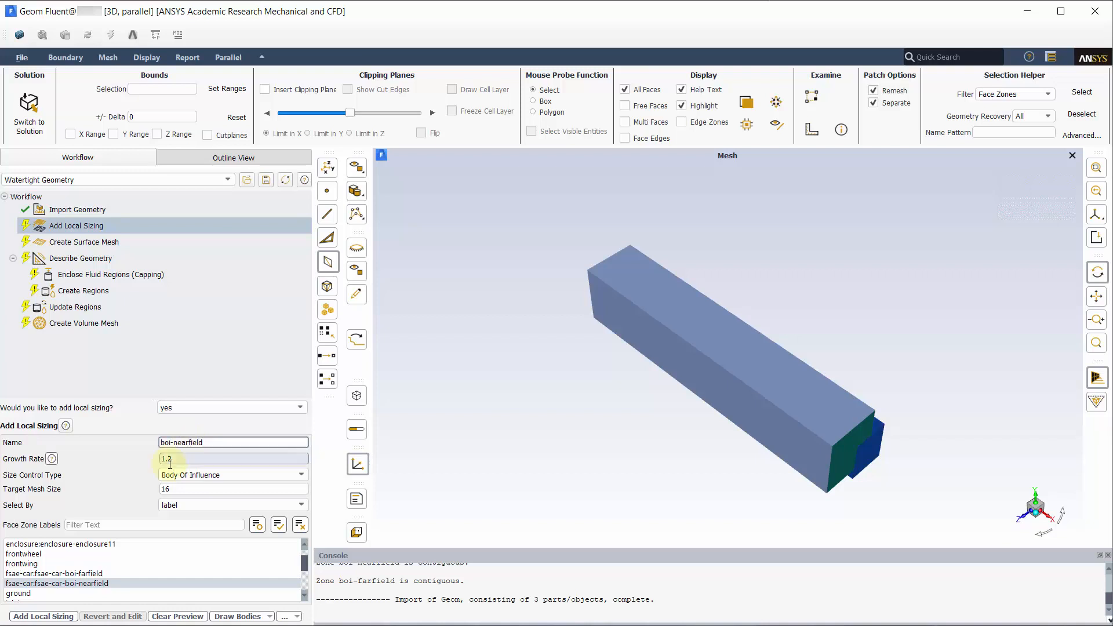
click(47, 617)
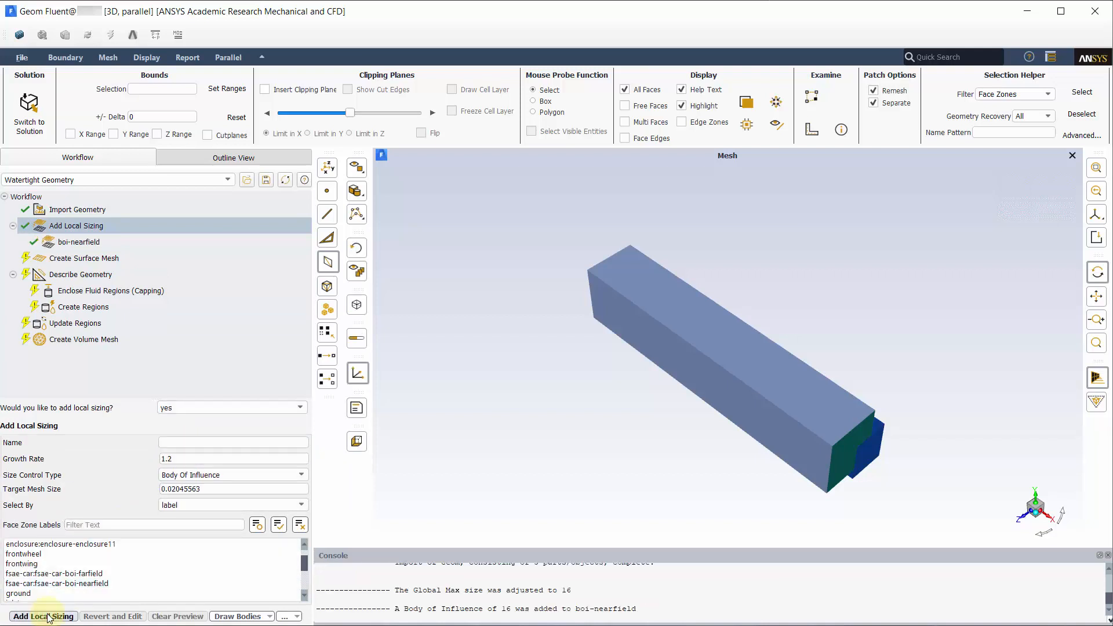
click(305, 596)
click(305, 596)
Step: Scroll the face zone list down to reach the wing zones
click(305, 596)
click(305, 596)
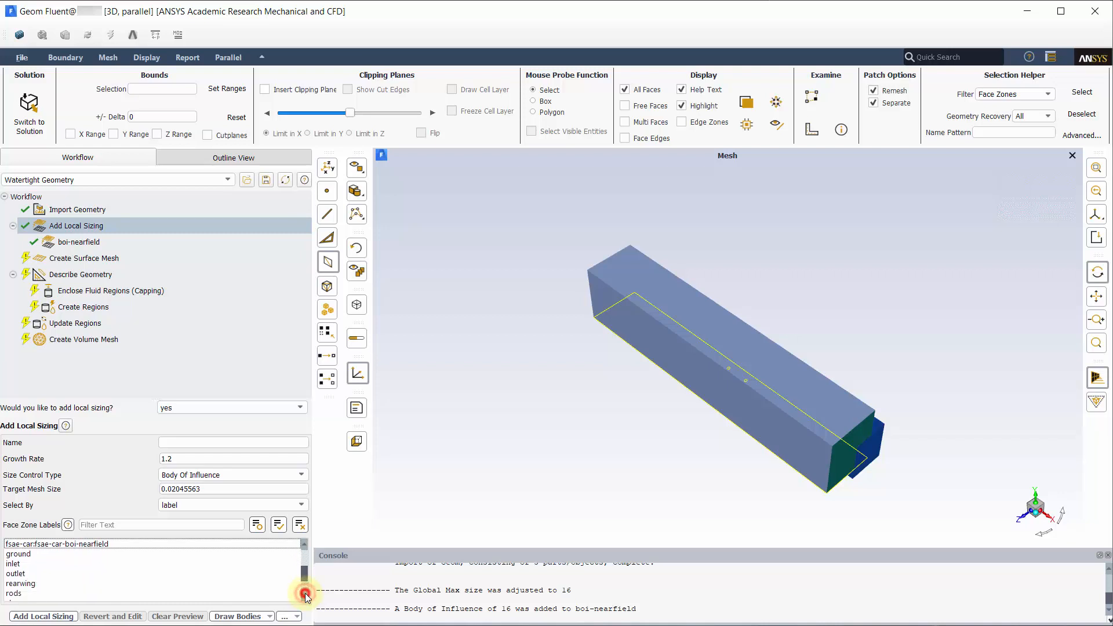
click(304, 597)
click(304, 596)
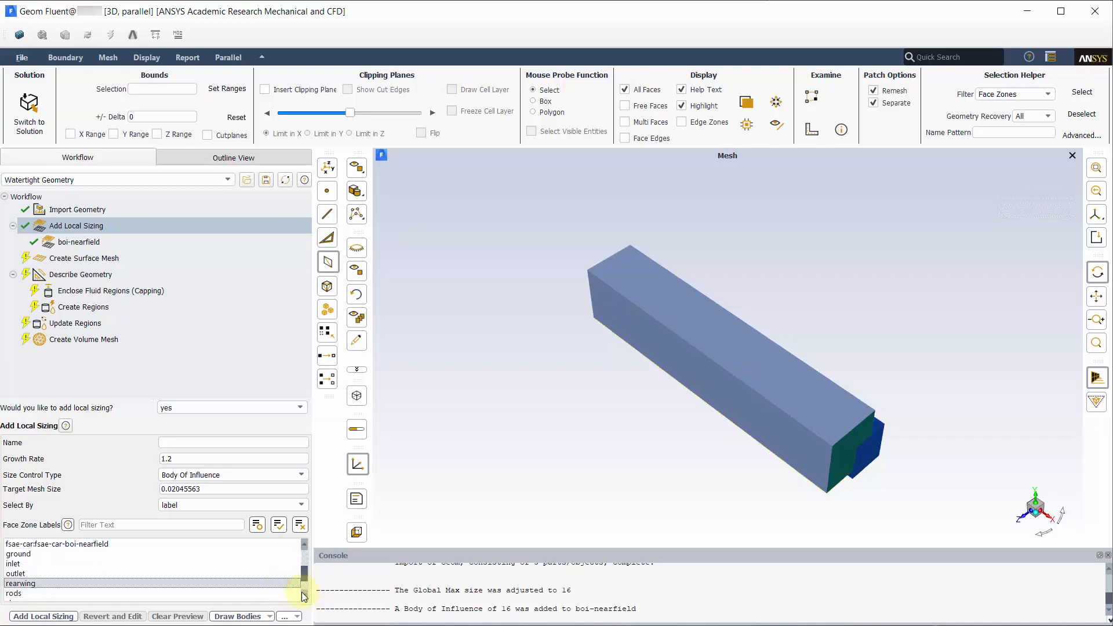
click(304, 596)
drag(306, 582, 306, 555)
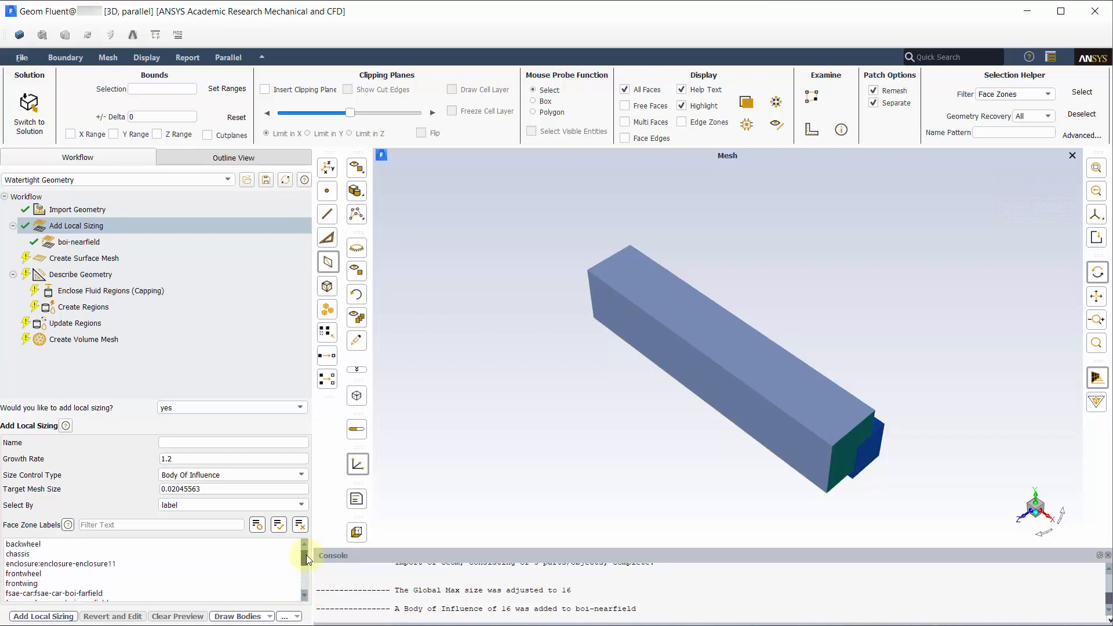
scroll(270, 580, down, 2)
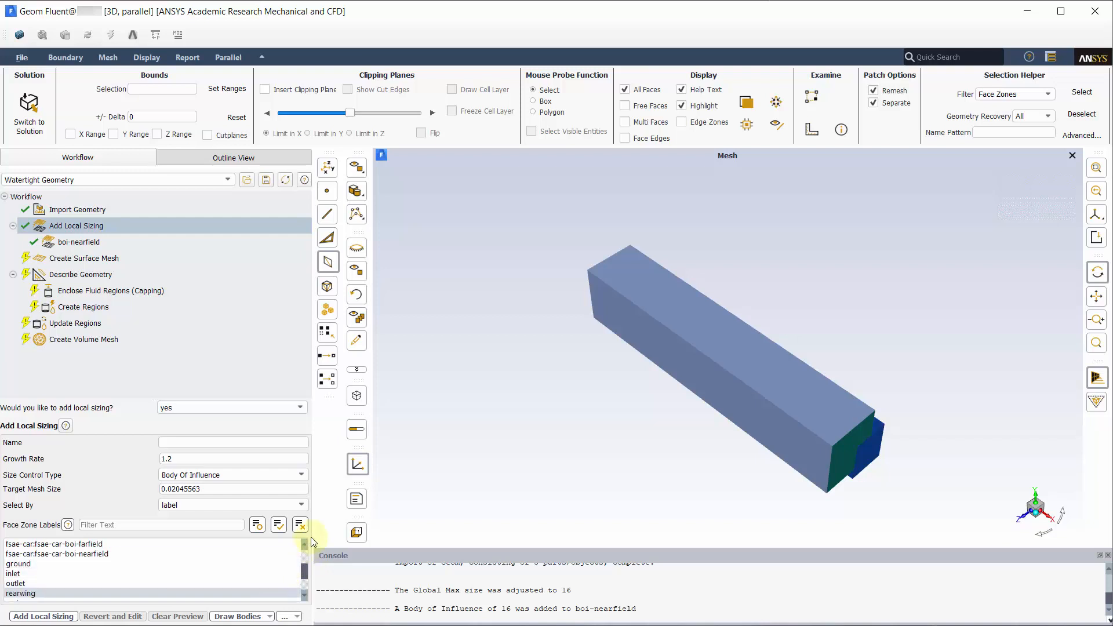
Step: Add a Curvature sizing for the wings with local minimum 0.5 and maximum 12
click(292, 479)
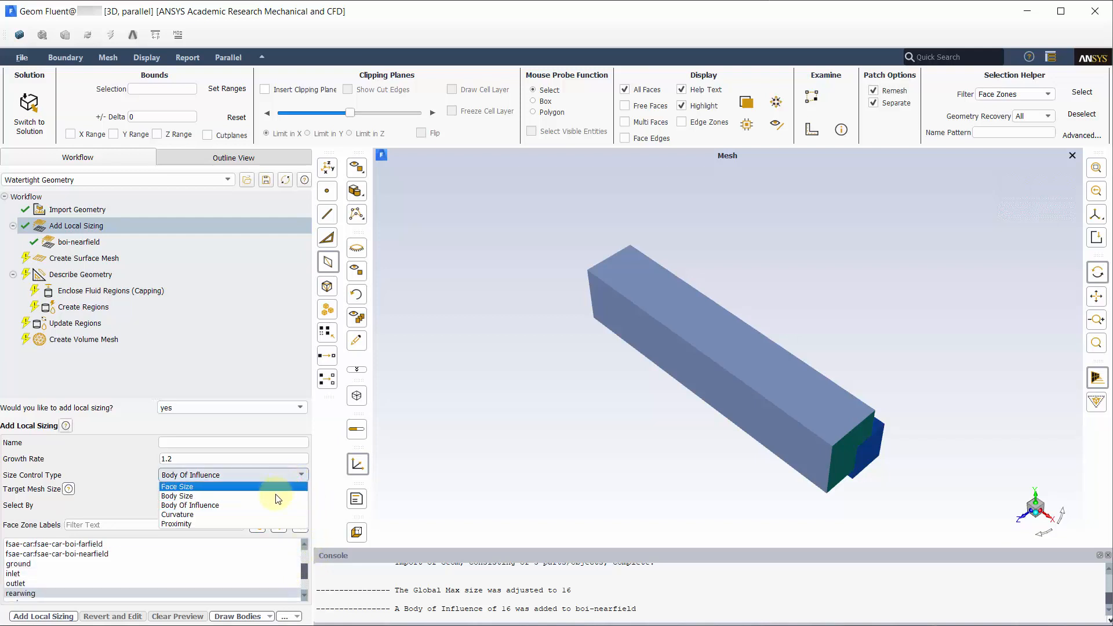
click(261, 514)
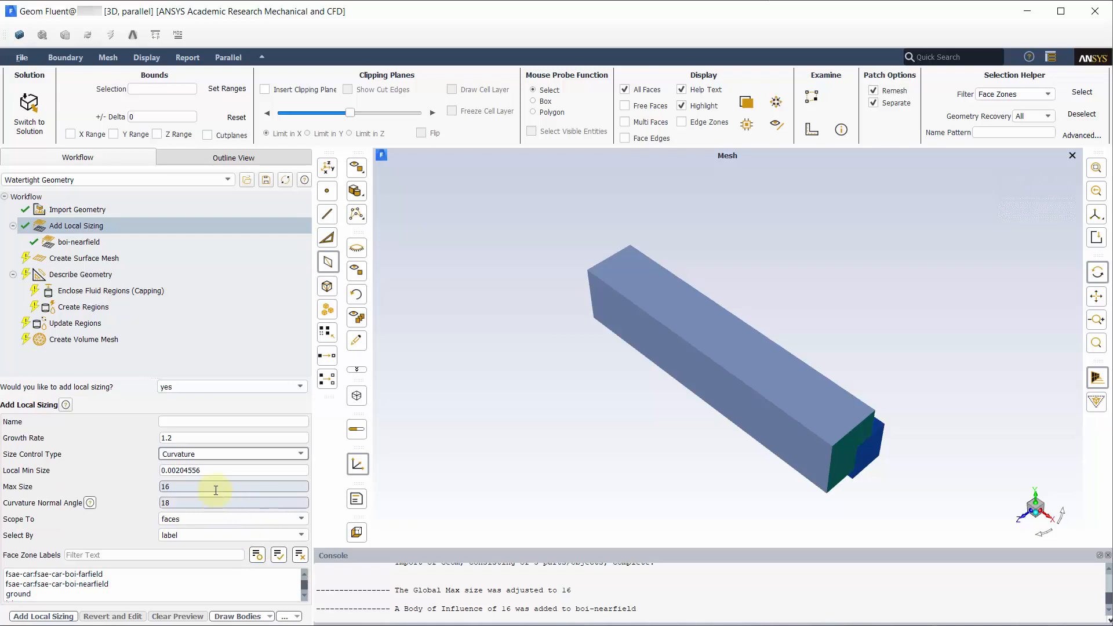
drag(207, 471, 122, 479)
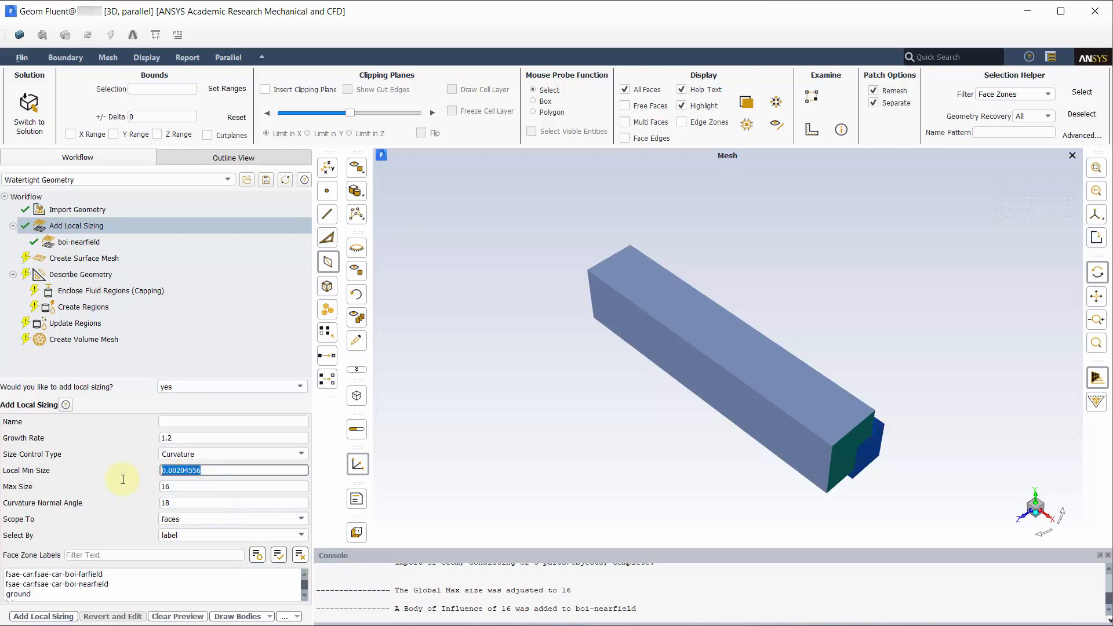
text(0.5)
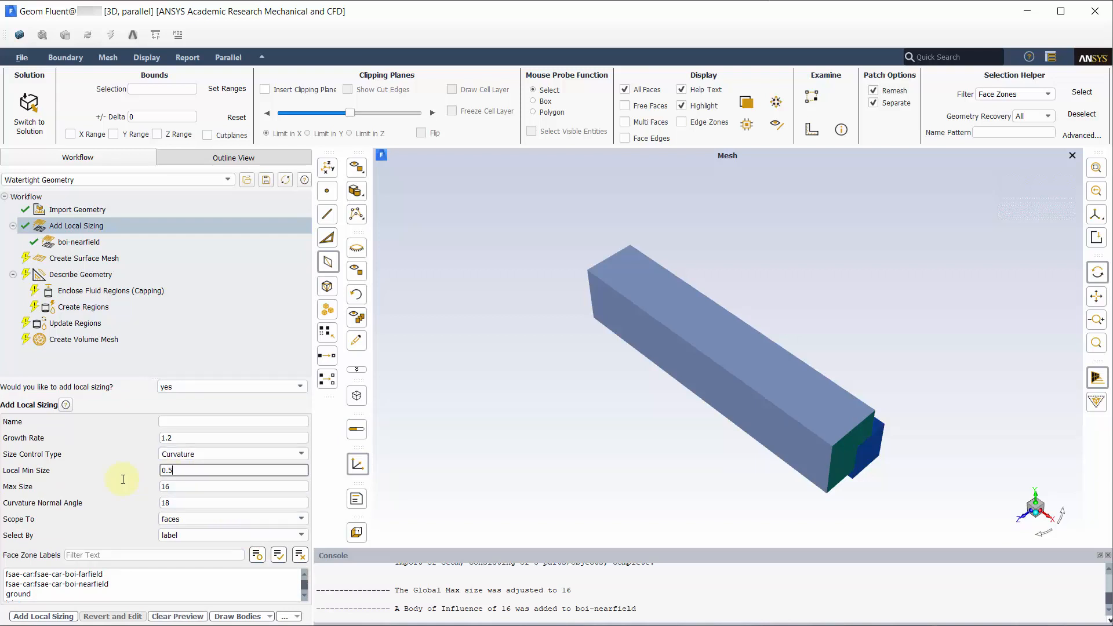
drag(177, 486, 152, 487)
text(1)
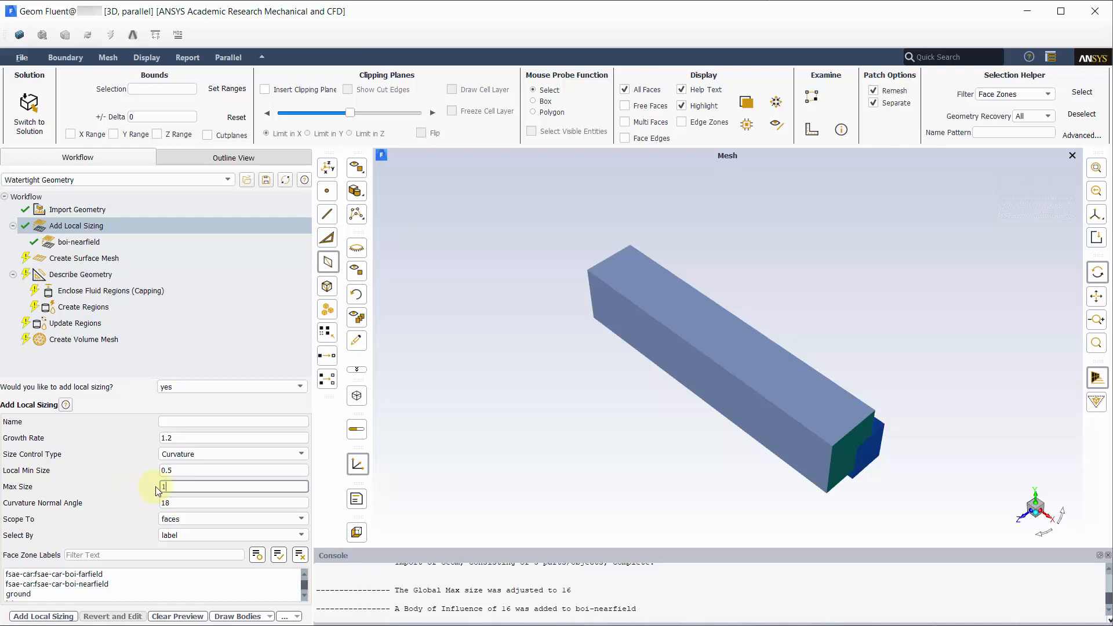
text(2)
click(192, 421)
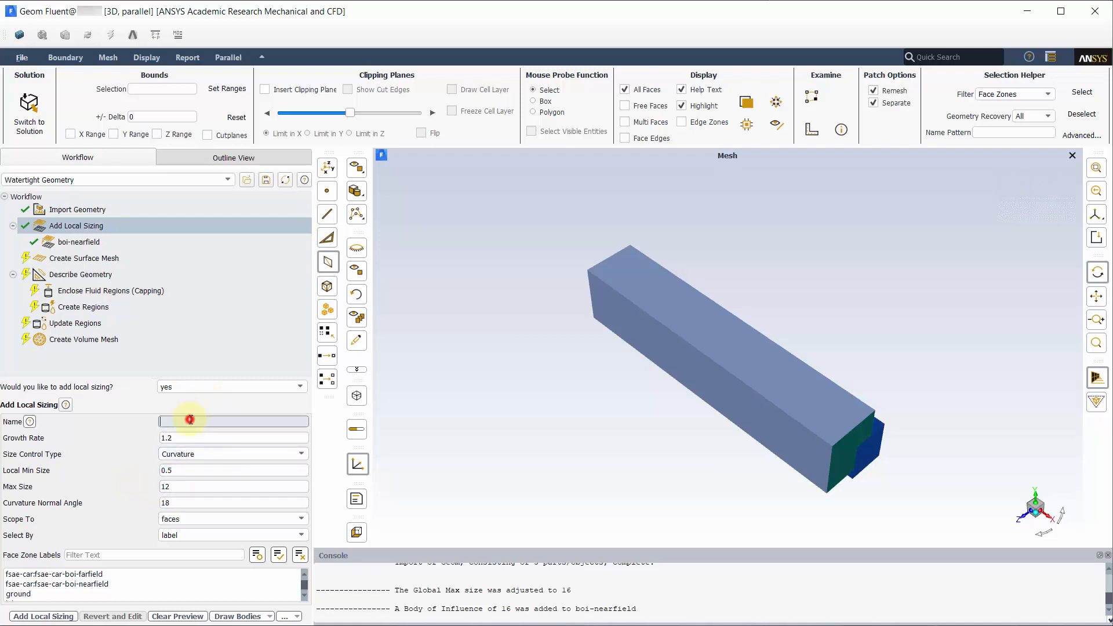
text(curvature-wing)
click(66, 617)
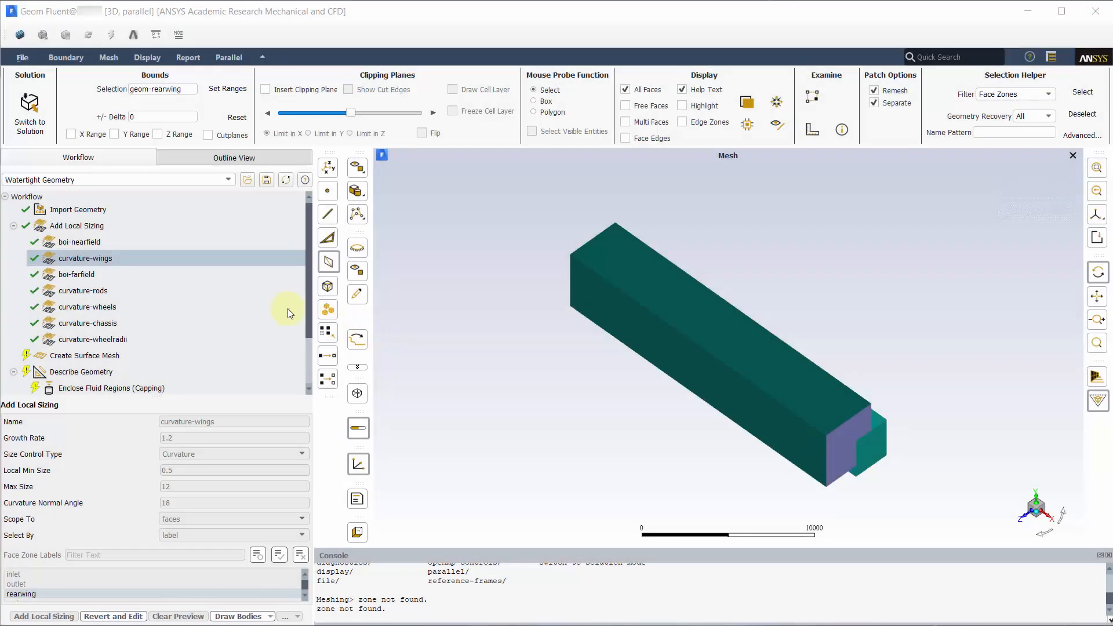
Step: Review boi-farfield and the rods, wheels, chassis and wheelradii curvature sizings (4/16, 16/32, 8/32, 1/4)
click(185, 274)
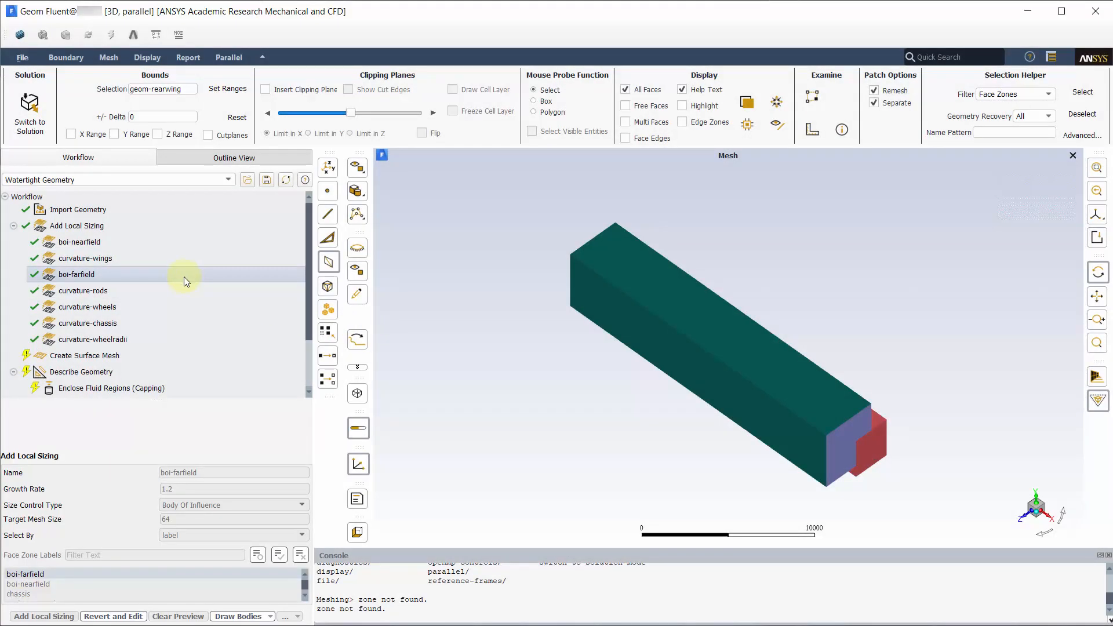
click(184, 290)
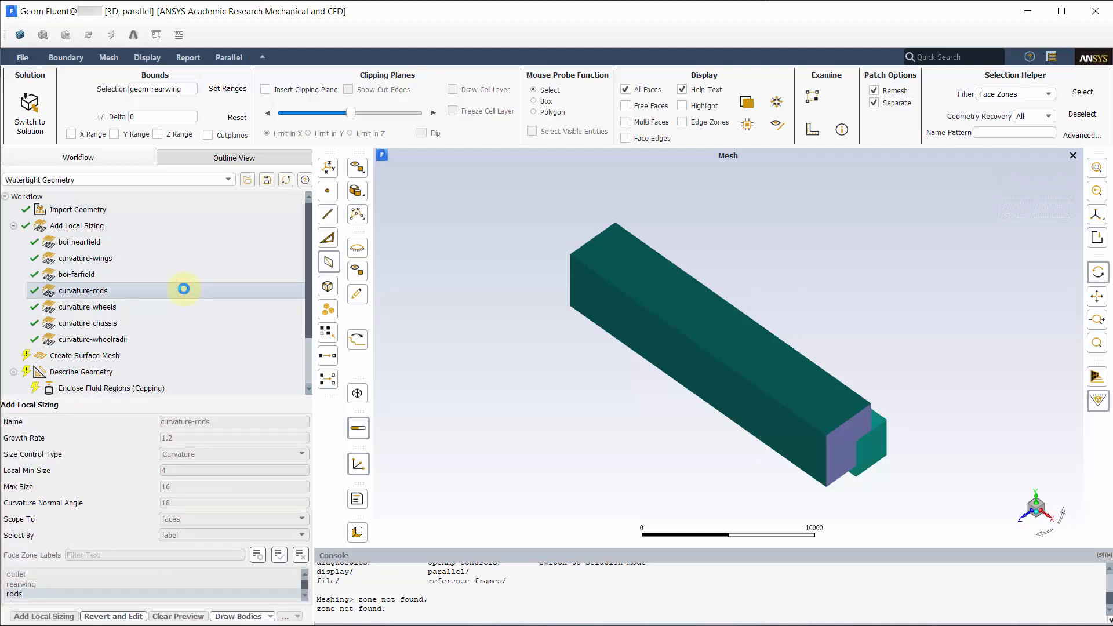
click(184, 302)
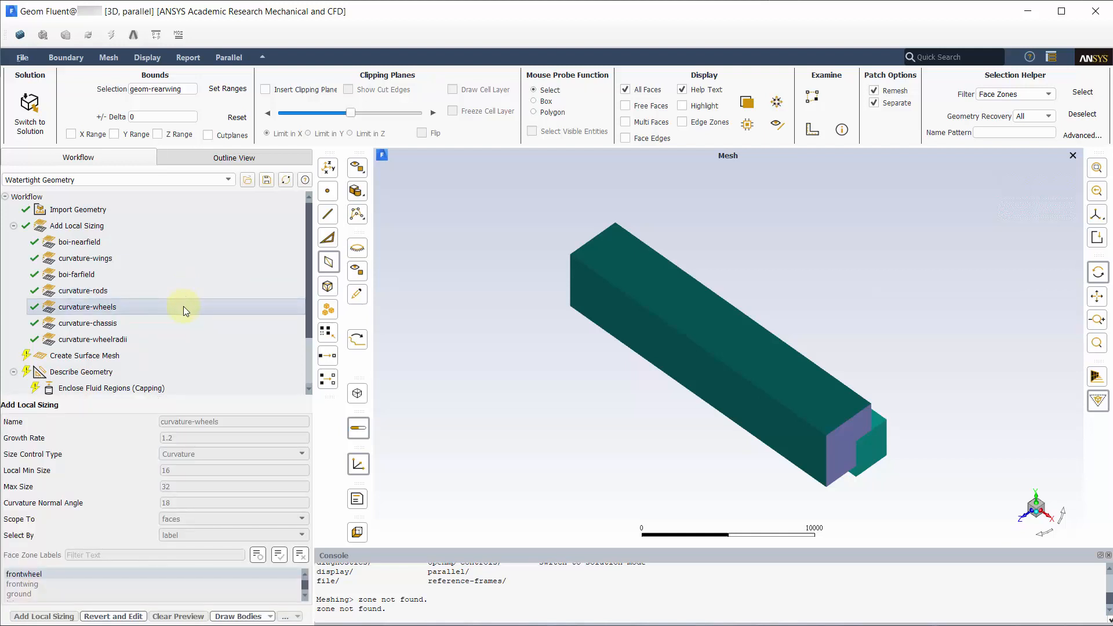
click(184, 323)
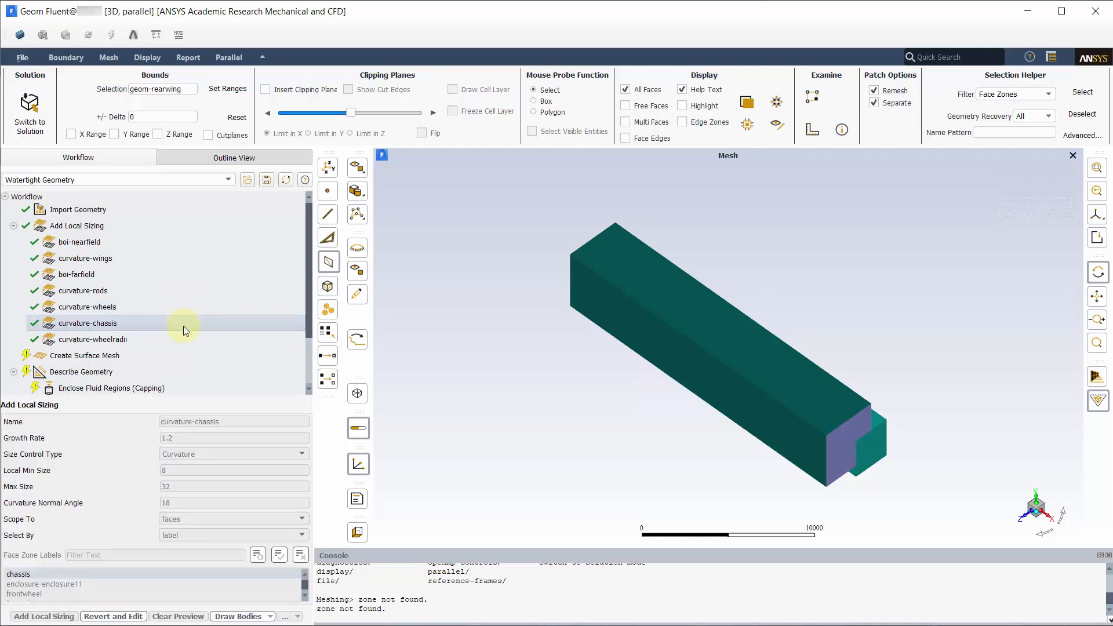
click(184, 339)
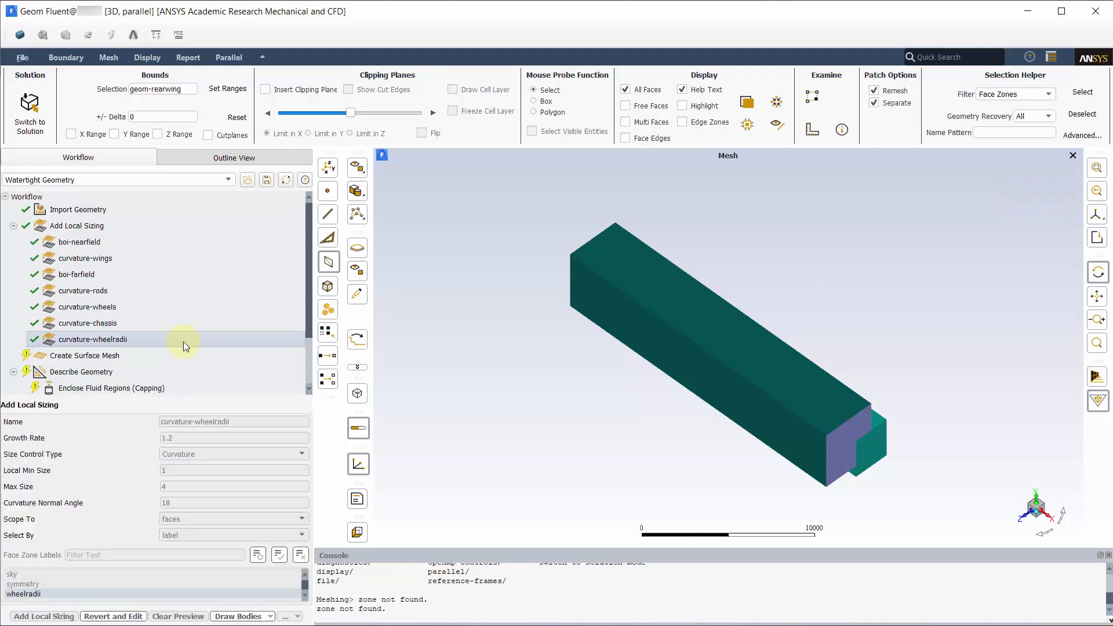
click(182, 353)
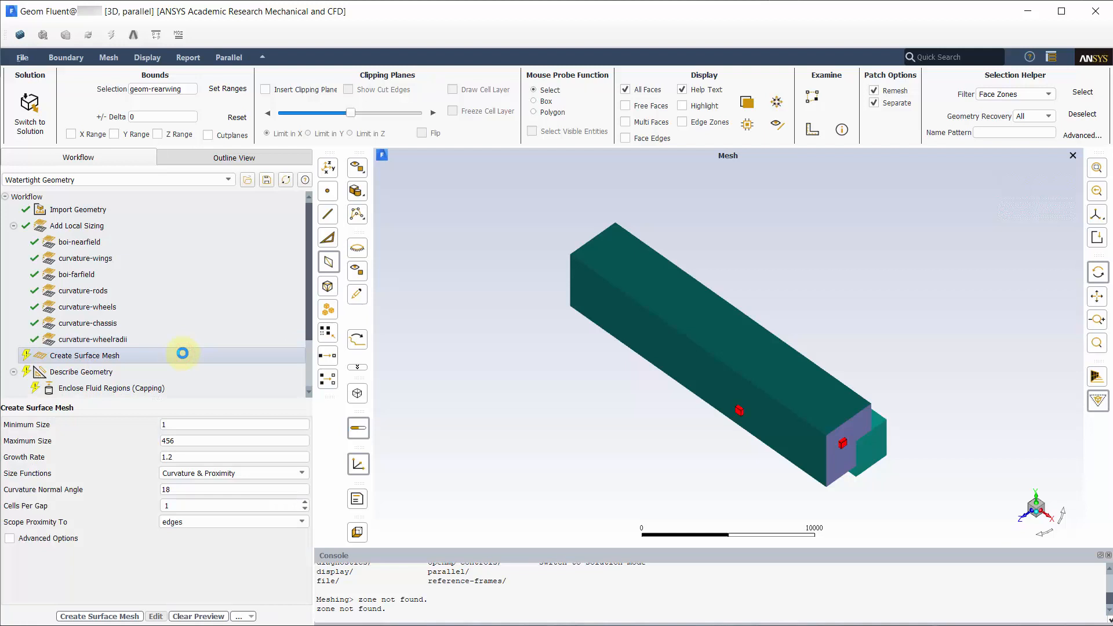
Step: Generate the surface mesh with minimum size 0.5, maximum size 256 and 3 cells per gap
drag(180, 424, 147, 419)
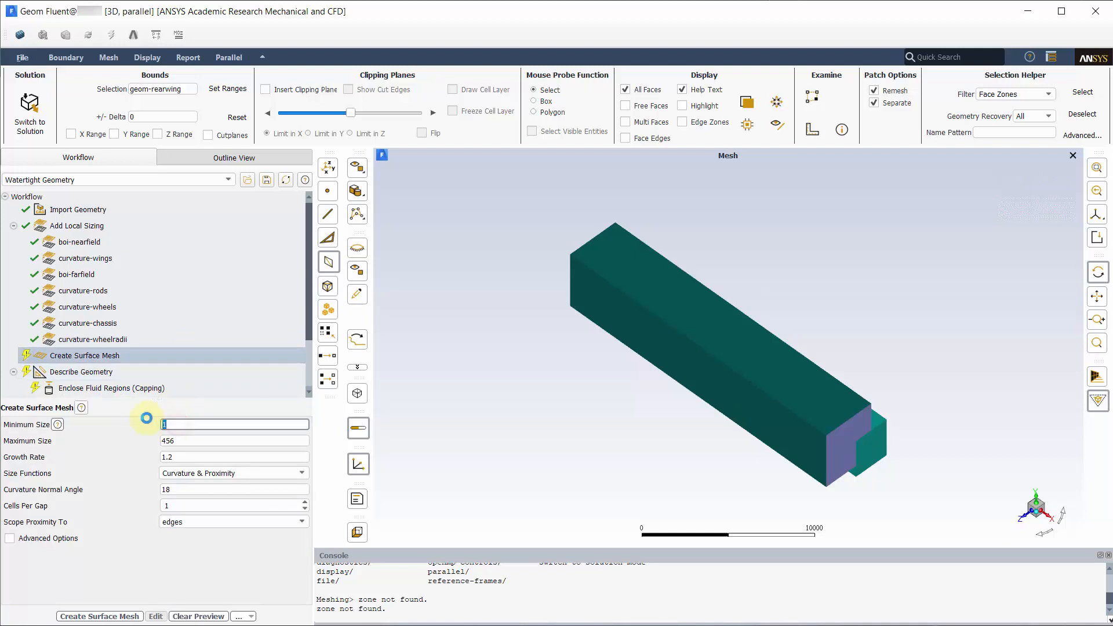
text(0.5)
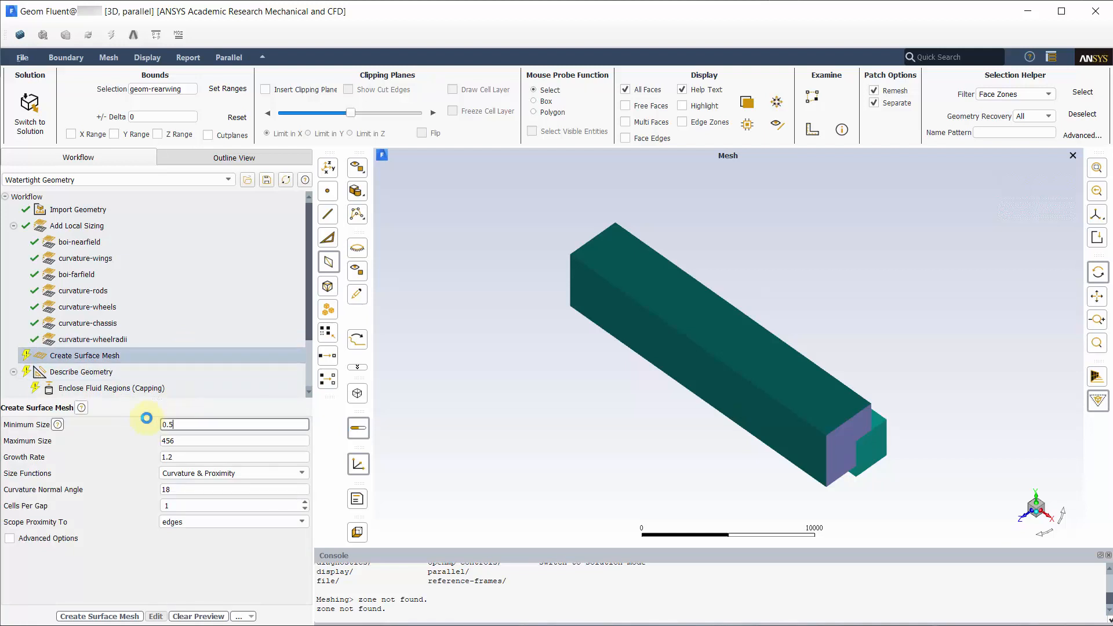
double_click(186, 444)
text(2)
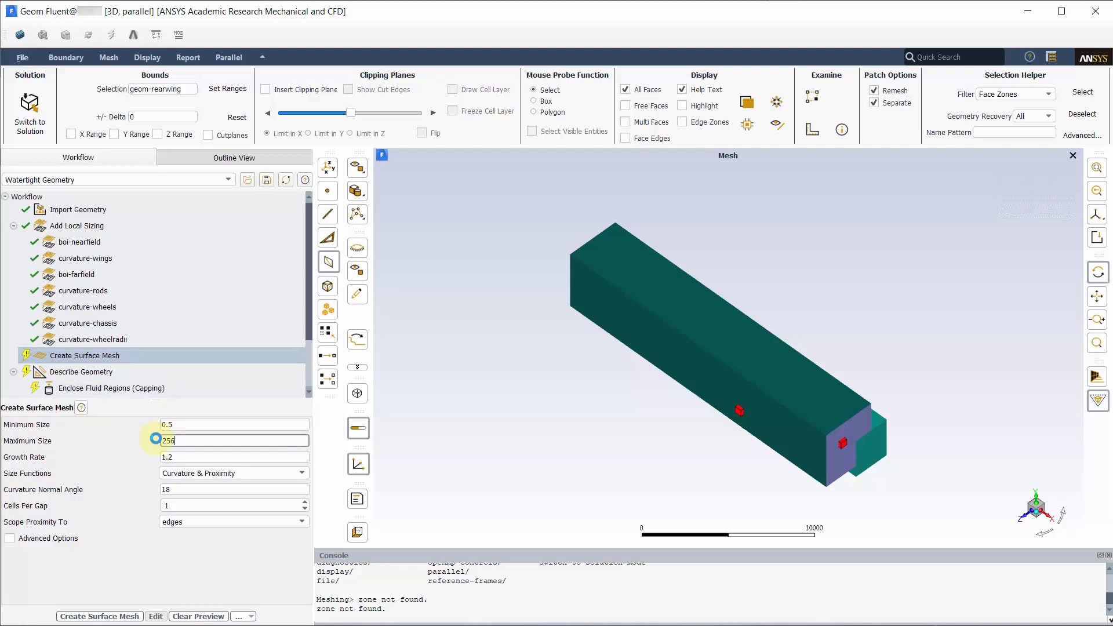
text(56)
double_click(173, 505)
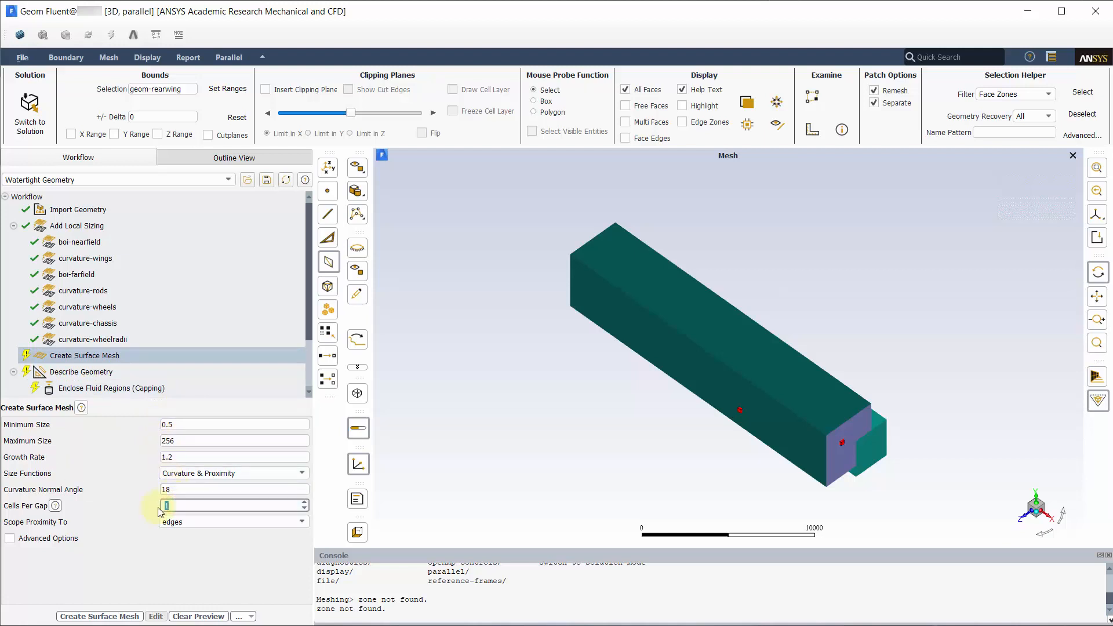
text(3)
click(151, 562)
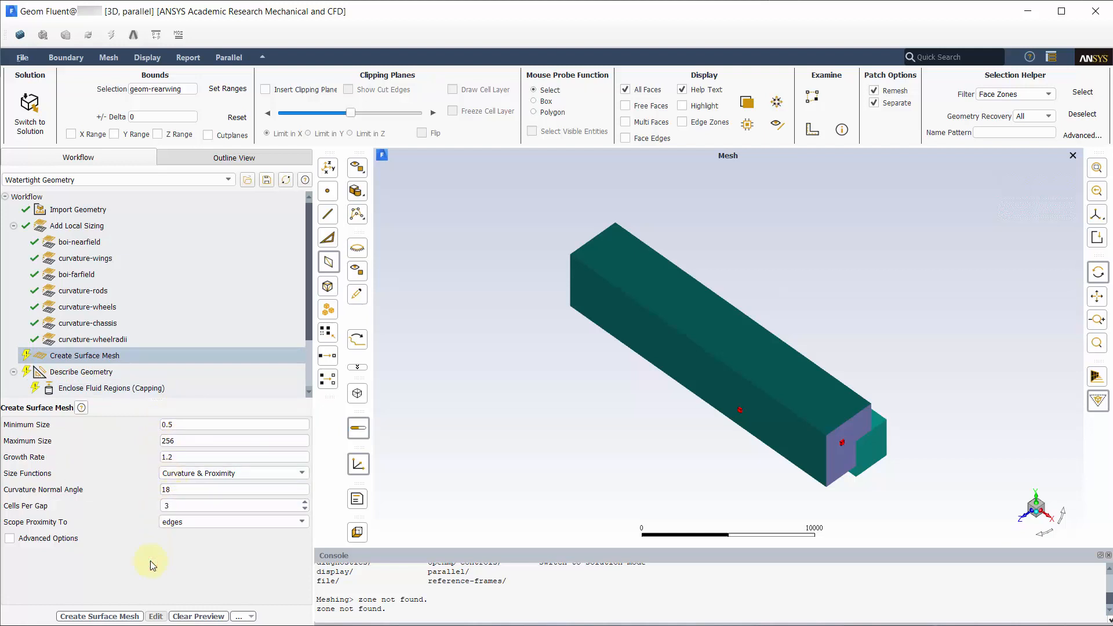
click(90, 616)
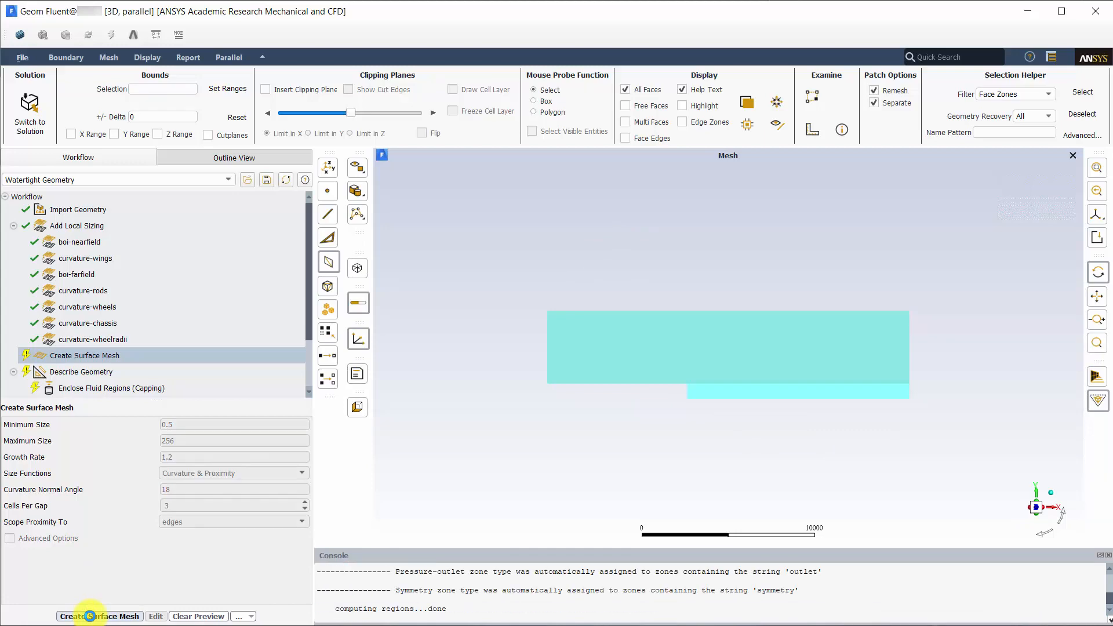
click(265, 89)
Step: Clip the enclosure in Y and orbit around the car's body, wheels and ground mesh
click(308, 134)
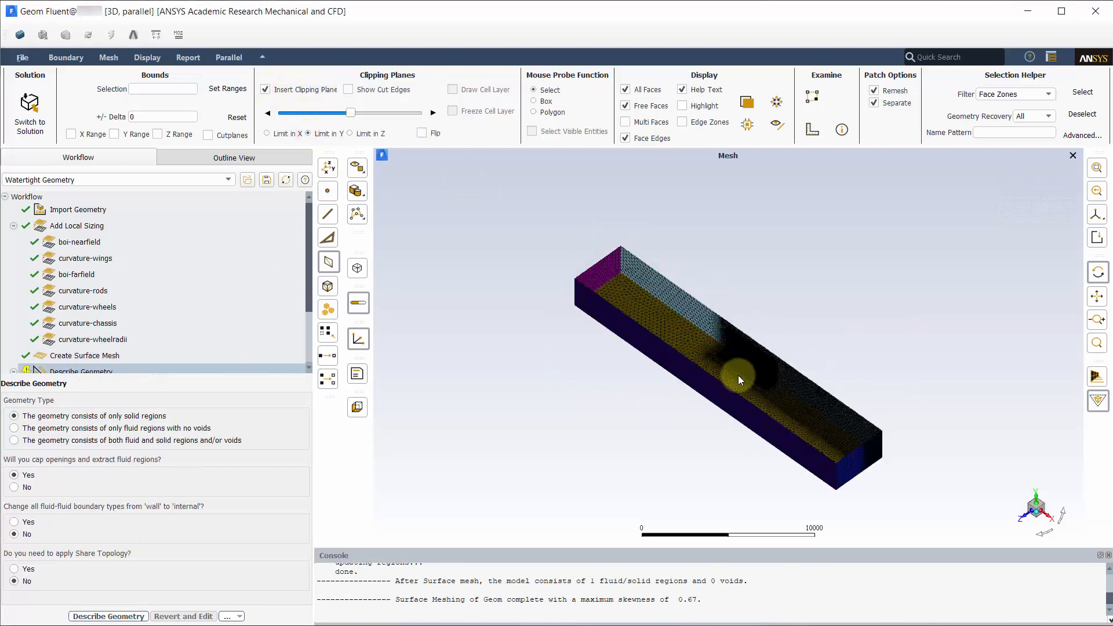
scroll(794, 380, up, 3)
scroll(794, 380, up, 8)
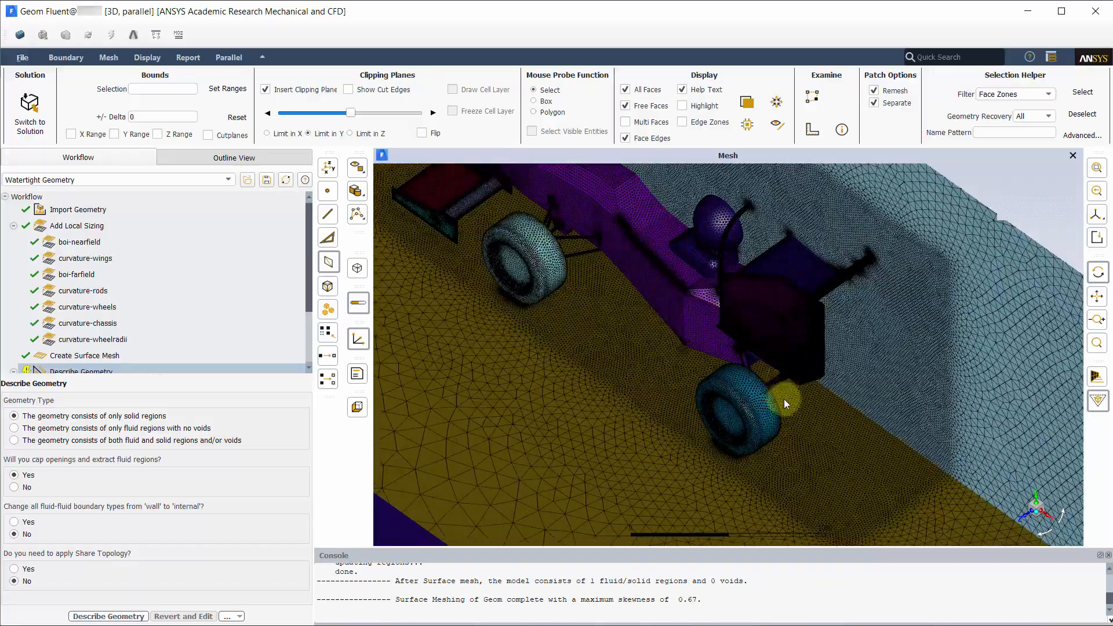
drag(774, 409, 733, 489)
scroll(731, 476, up, 5)
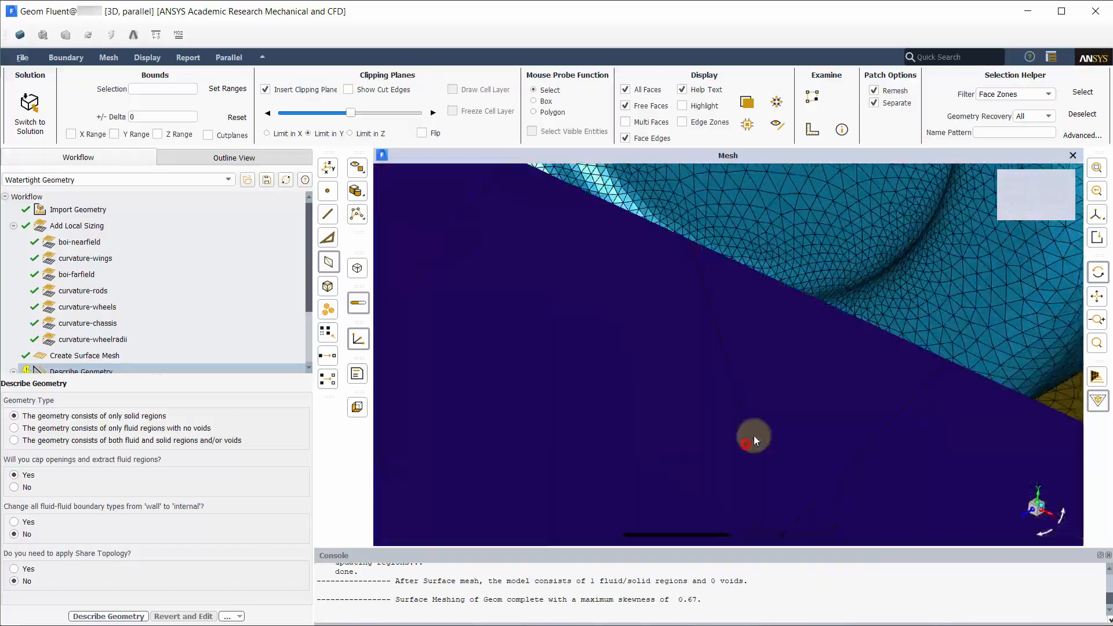
scroll(739, 451, down, 6)
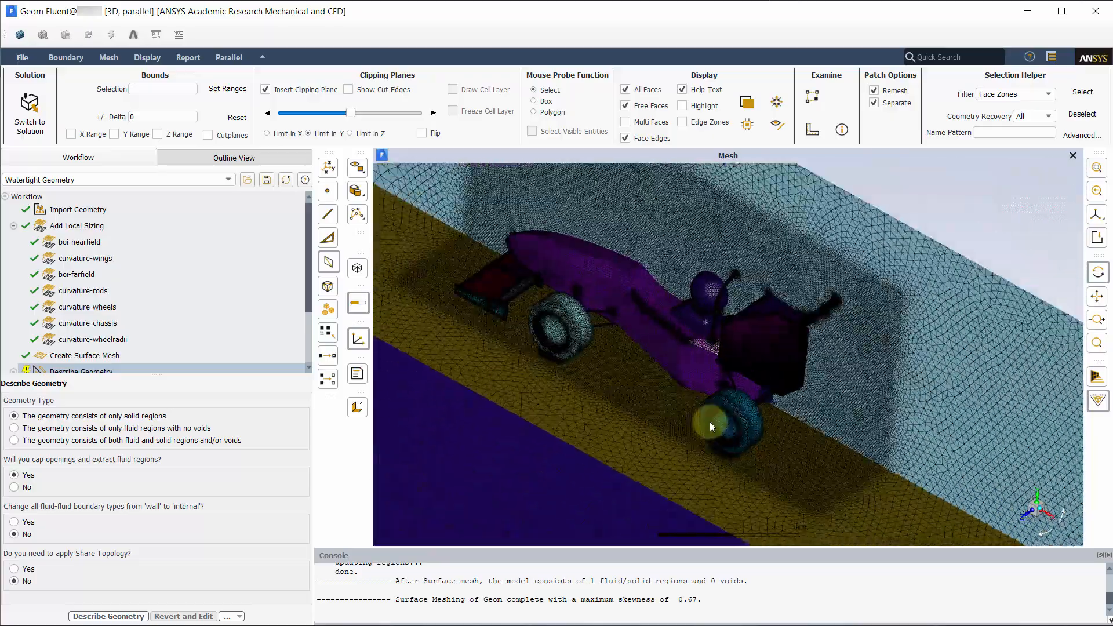
scroll(460, 258, up, 5)
drag(620, 346, 1025, 518)
click(1026, 518)
Step: Remove the clipping plane and describe the geometry as fluid regions with no voids
click(265, 89)
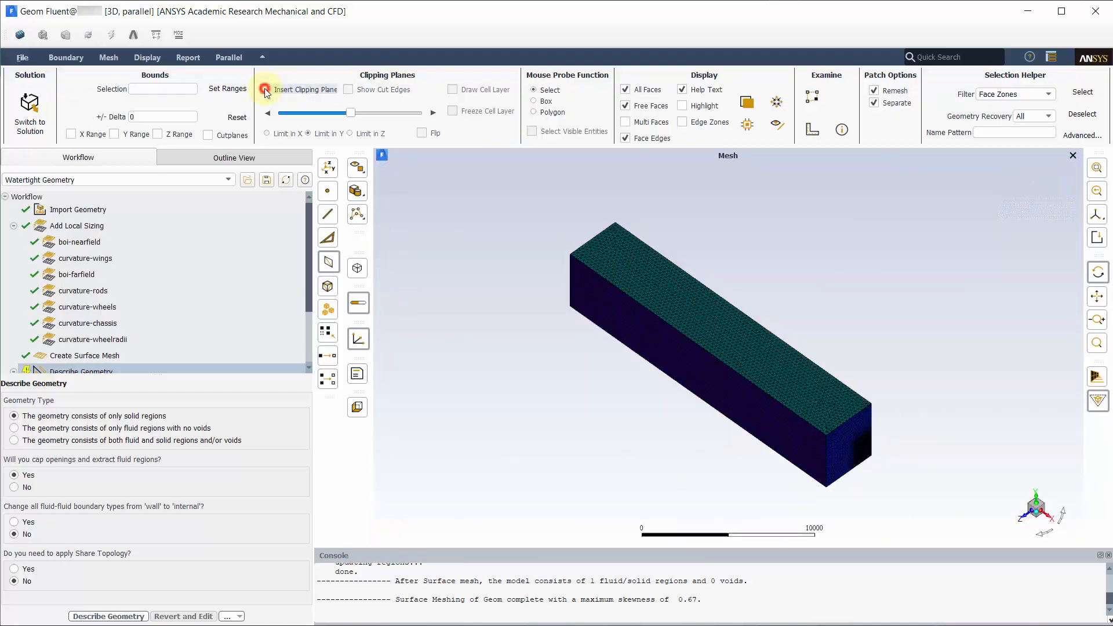
click(14, 428)
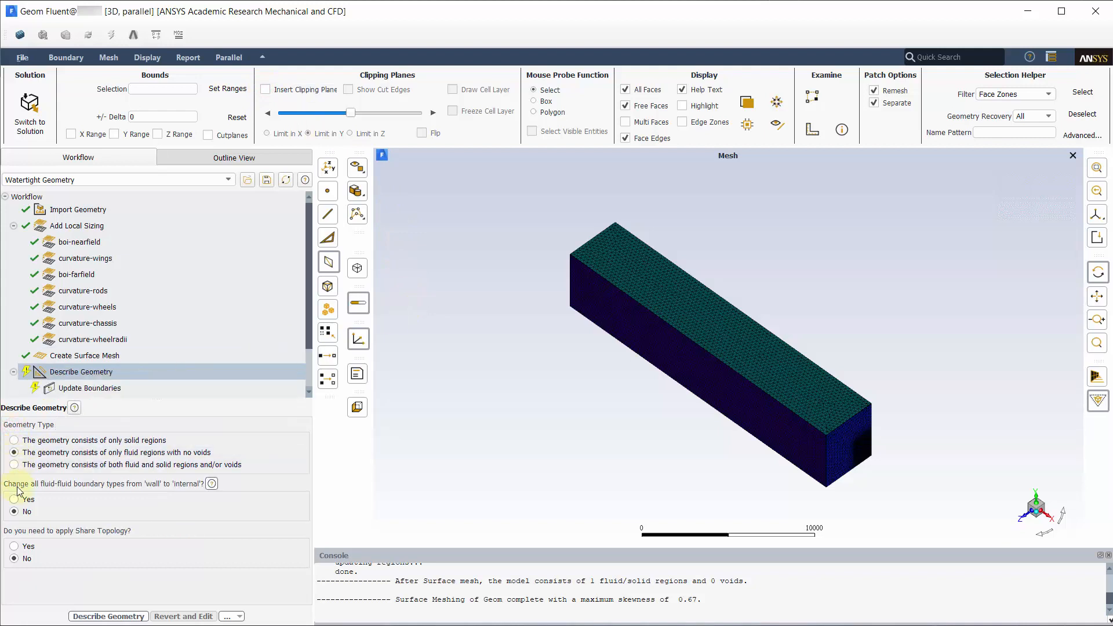
click(78, 616)
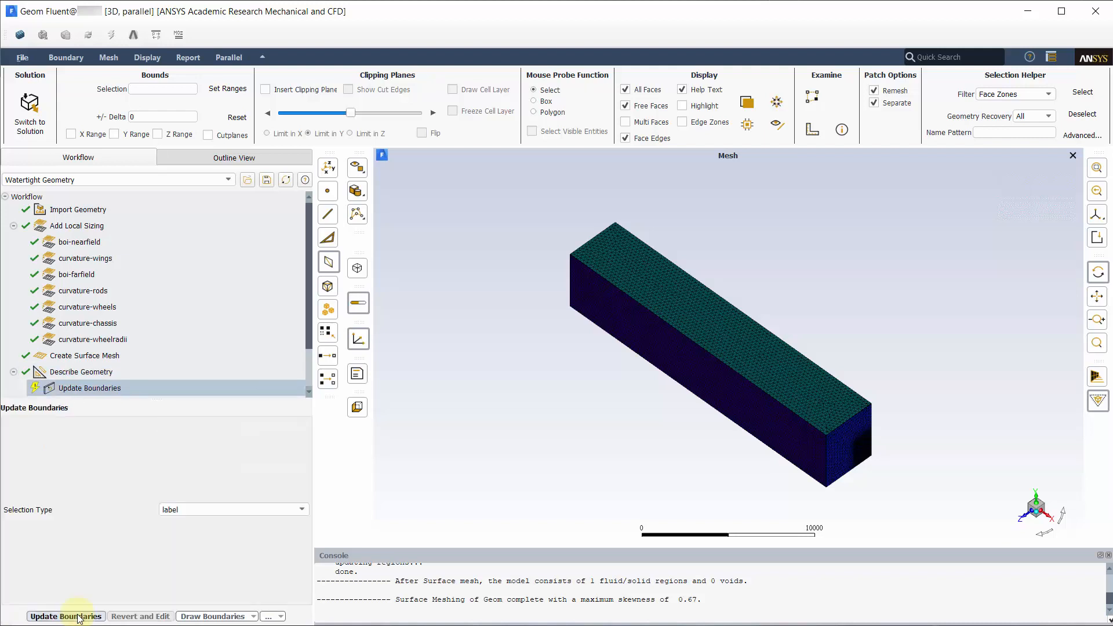
Step: Change the sky boundary type from wall to symmetry and update the boundaries
click(78, 615)
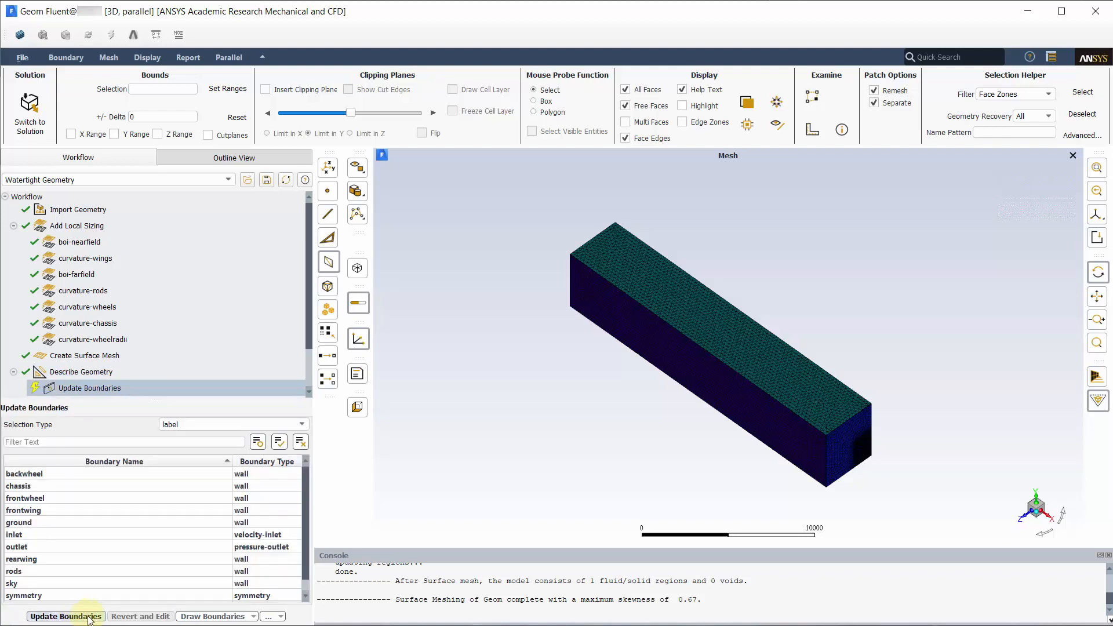
click(283, 583)
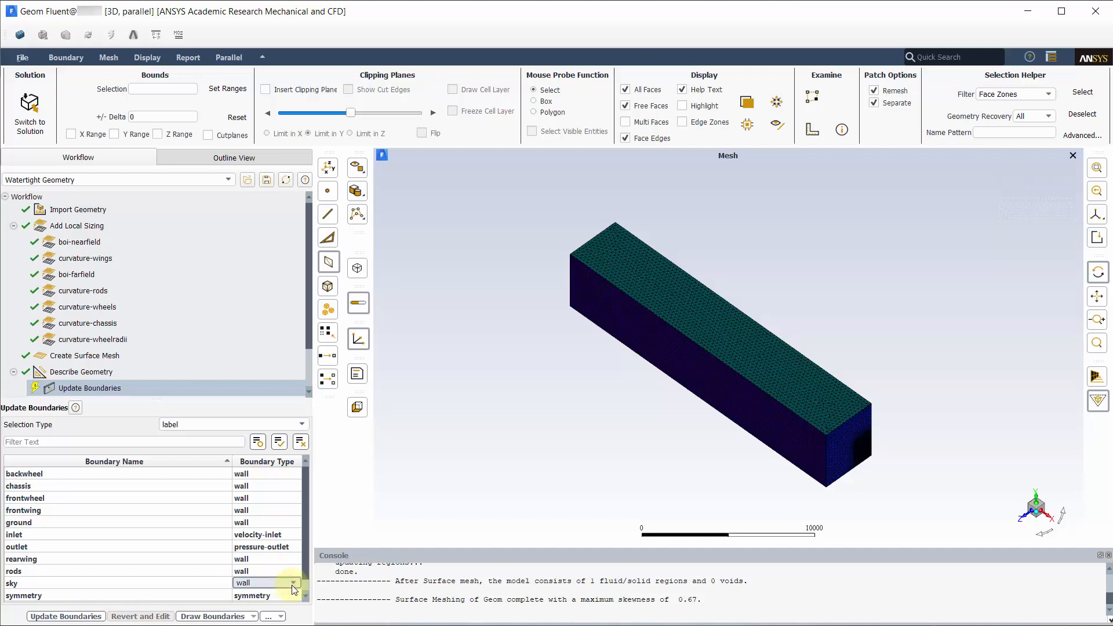
click(292, 583)
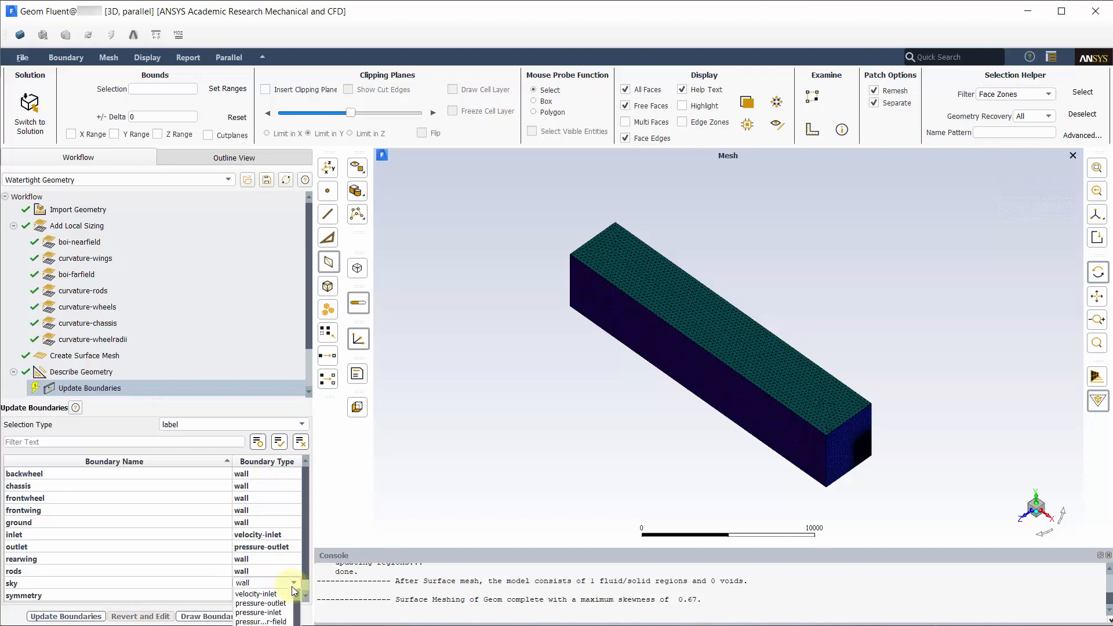
click(261, 625)
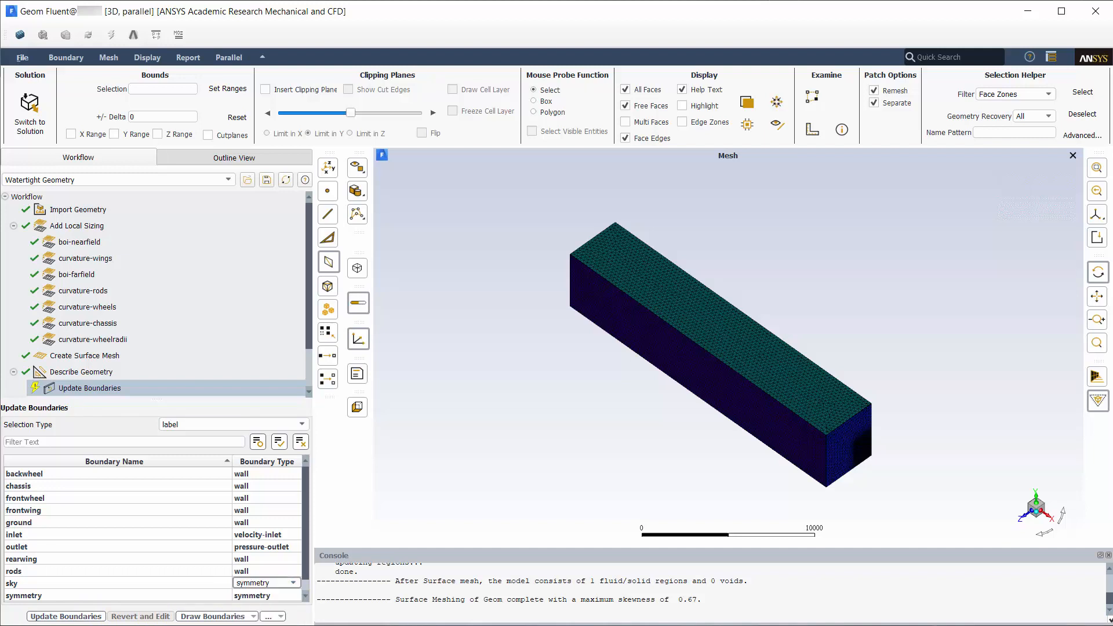
click(73, 618)
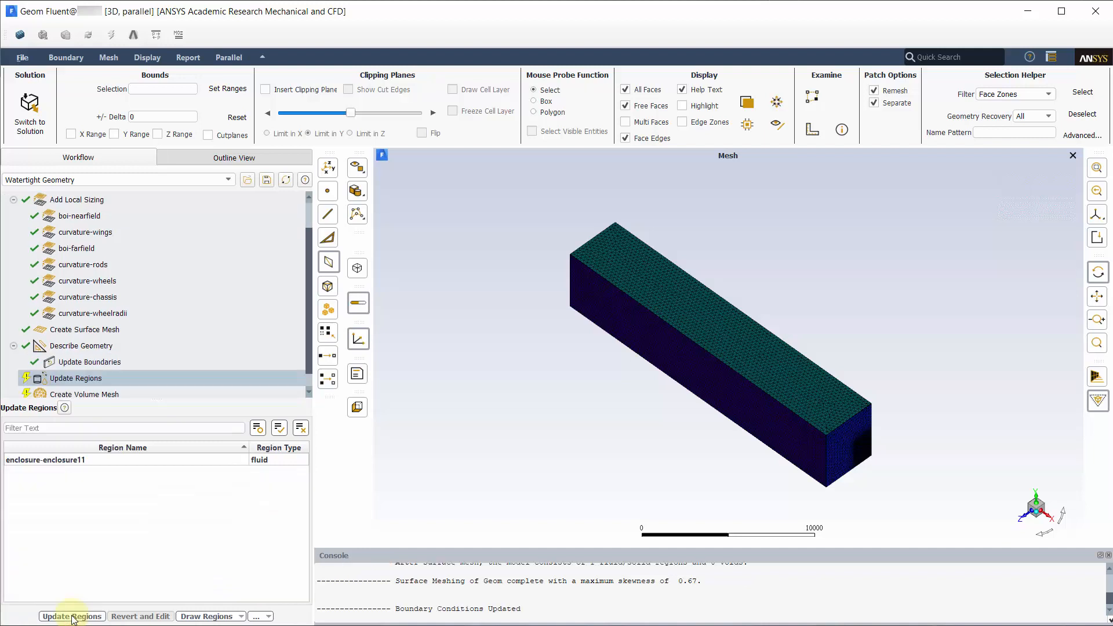
Step: Accept enclosure-enclosure11 as the fluid region and update regions
click(72, 617)
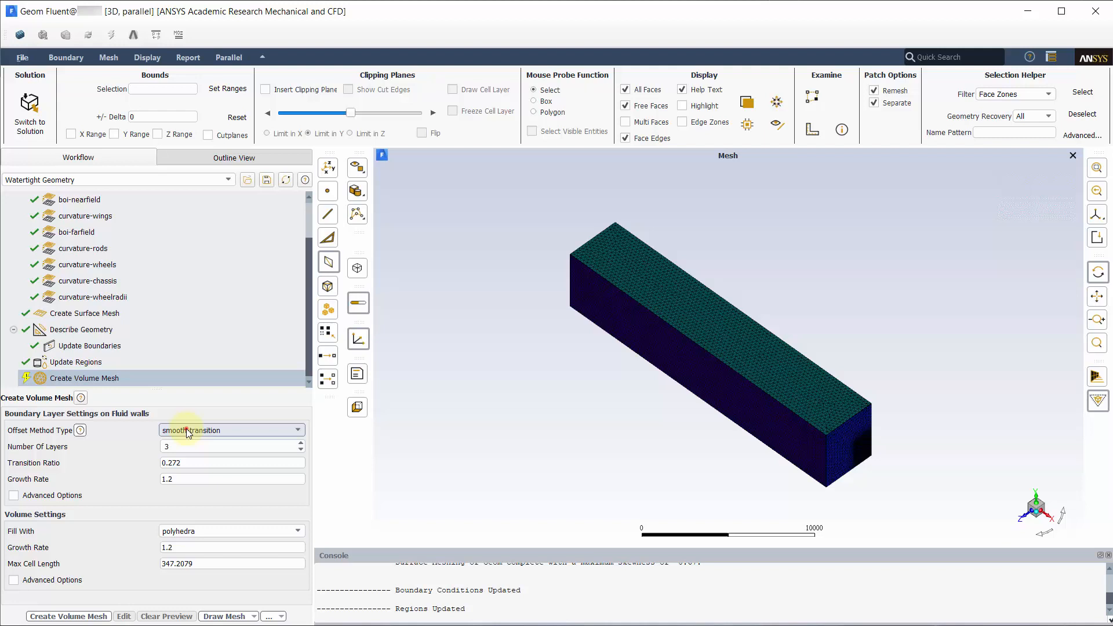
Step: Set boundary layers to last-ratio with 6 layers, transition ratio 0.2 and first height 1
click(187, 432)
click(184, 473)
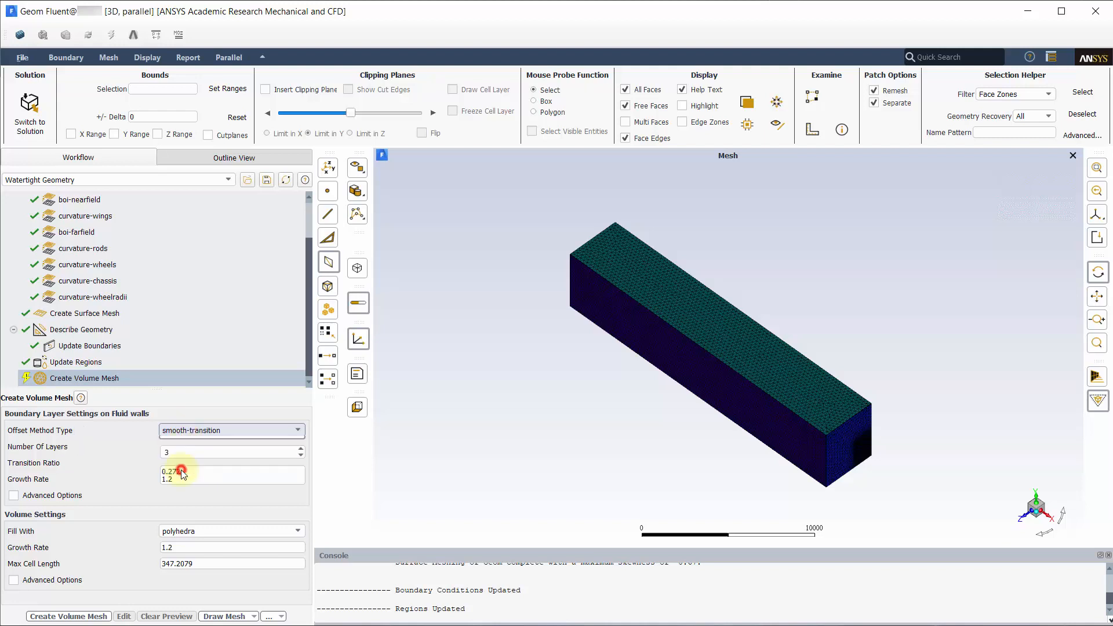
drag(180, 448, 151, 446)
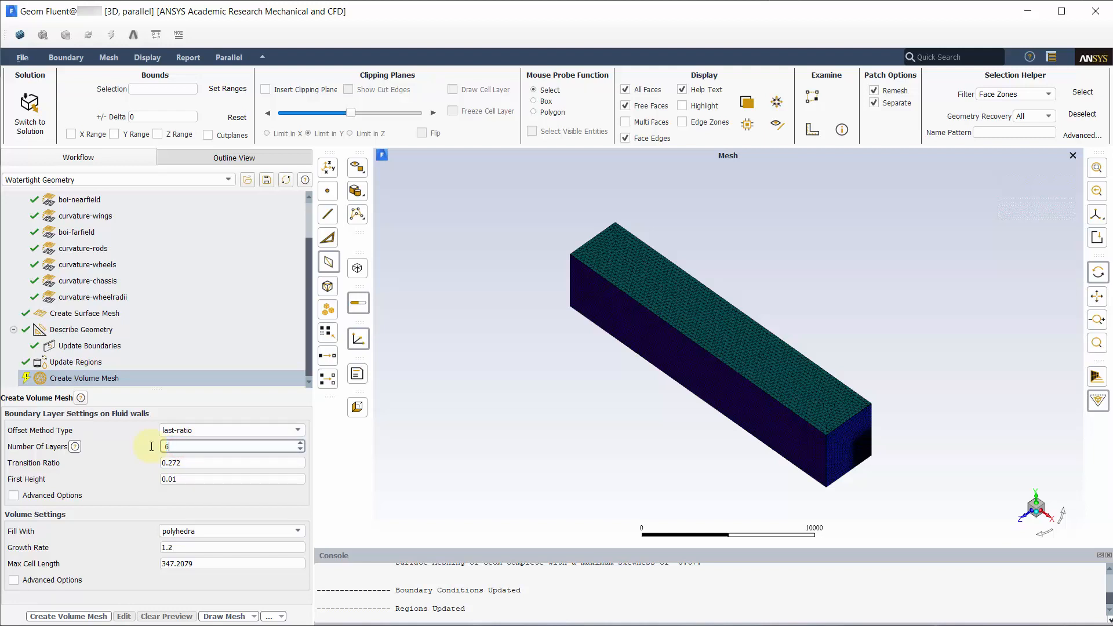
text(6)
click(192, 464)
drag(192, 464, 147, 464)
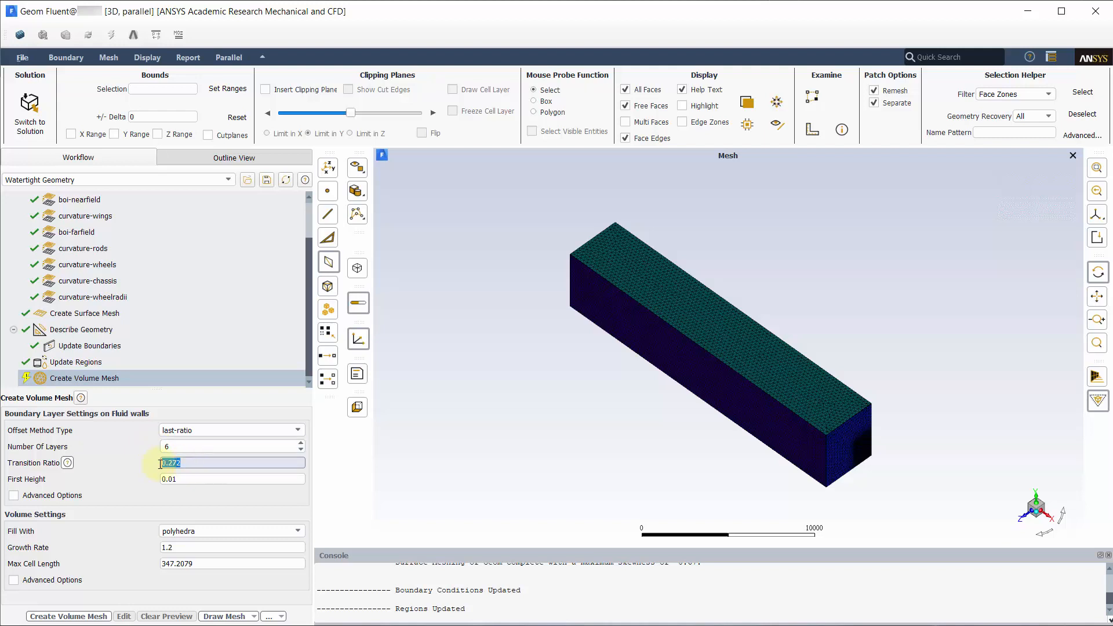
text(0.)
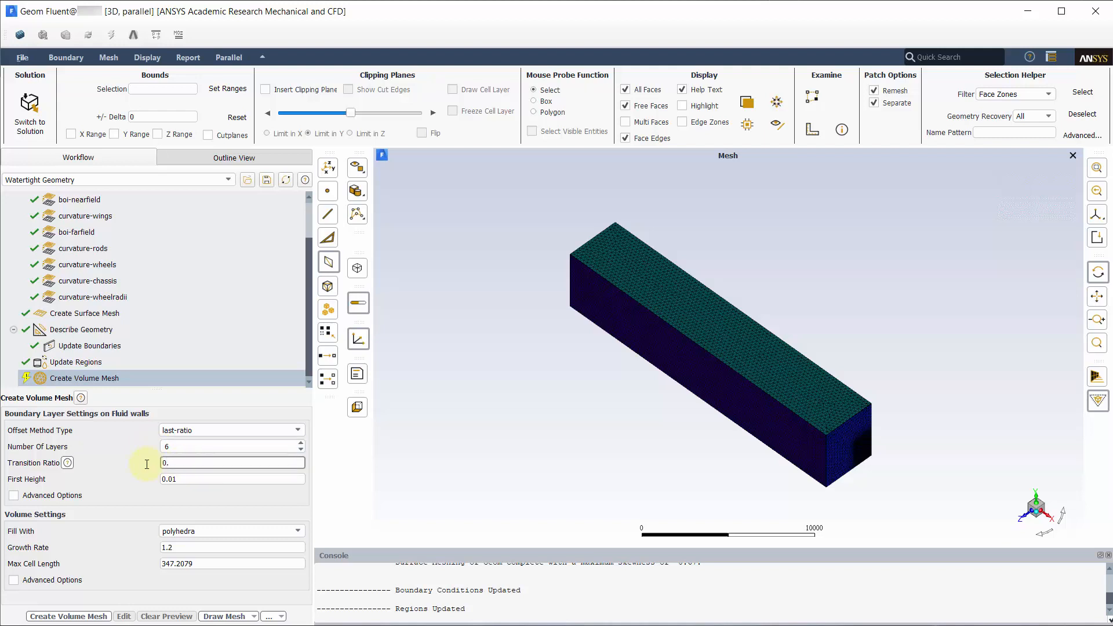
text(2)
click(181, 476)
double_click(186, 477)
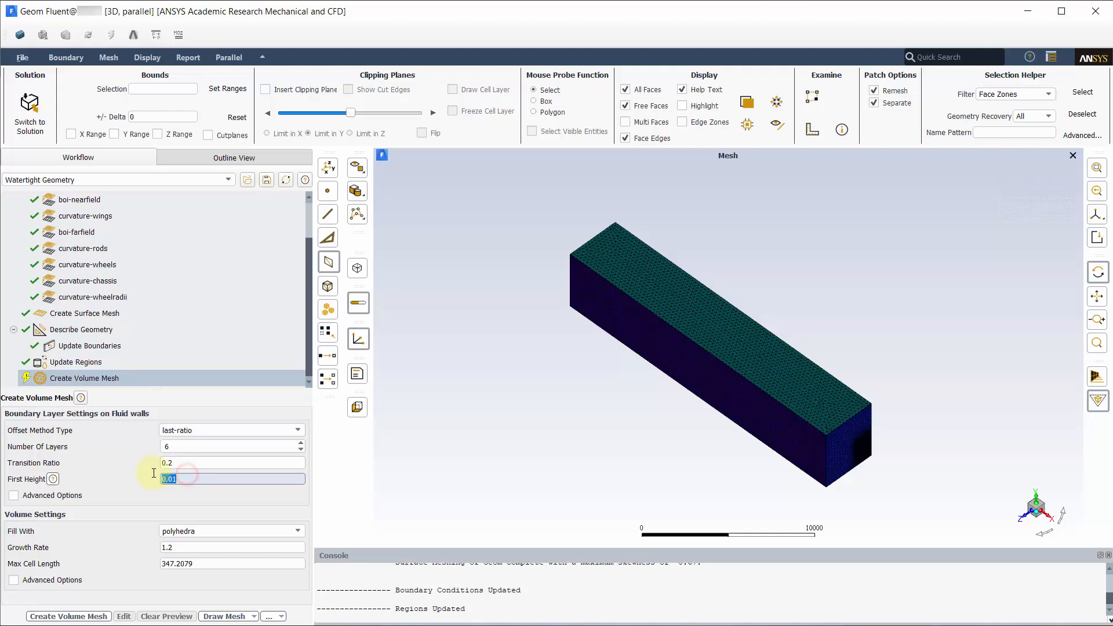
text(1)
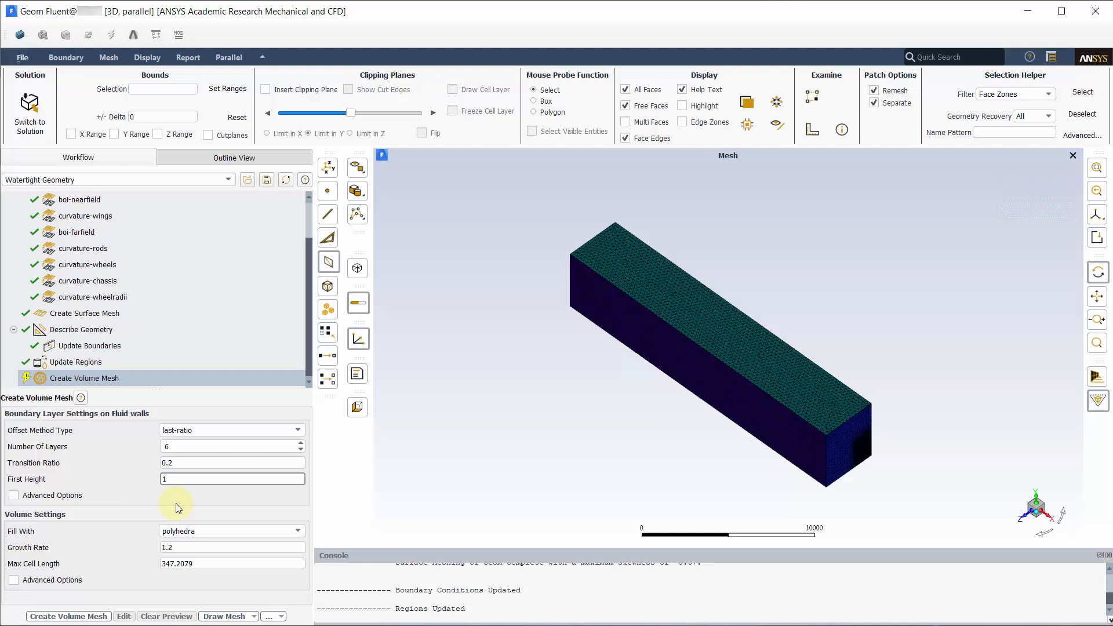
Step: Fill the volume with poly-hexcore cells and generate the volume mesh
click(174, 531)
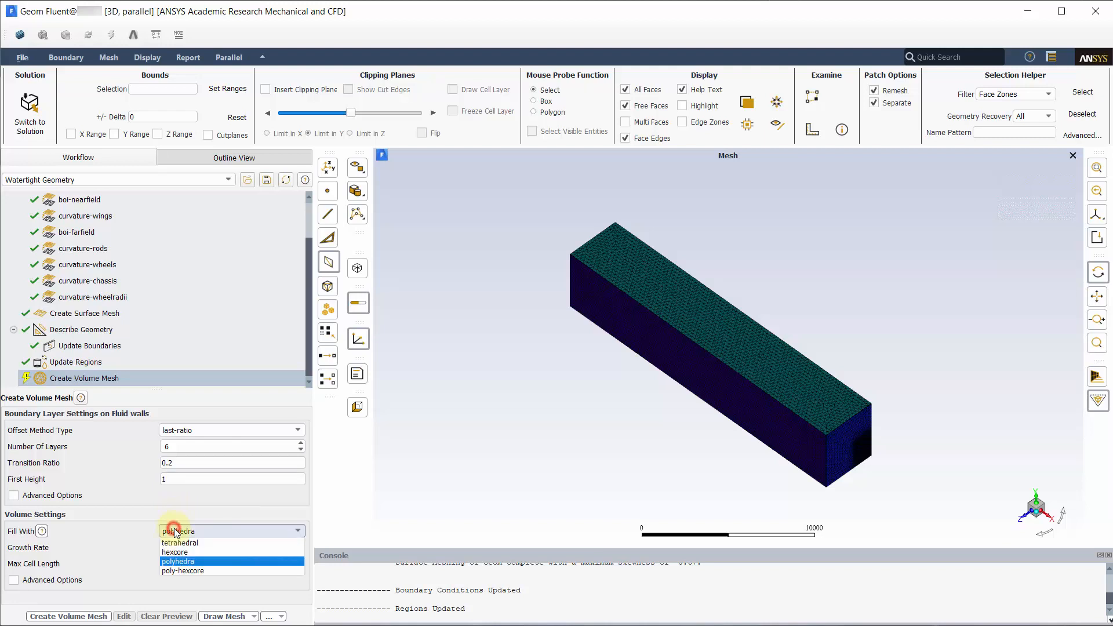
click(180, 570)
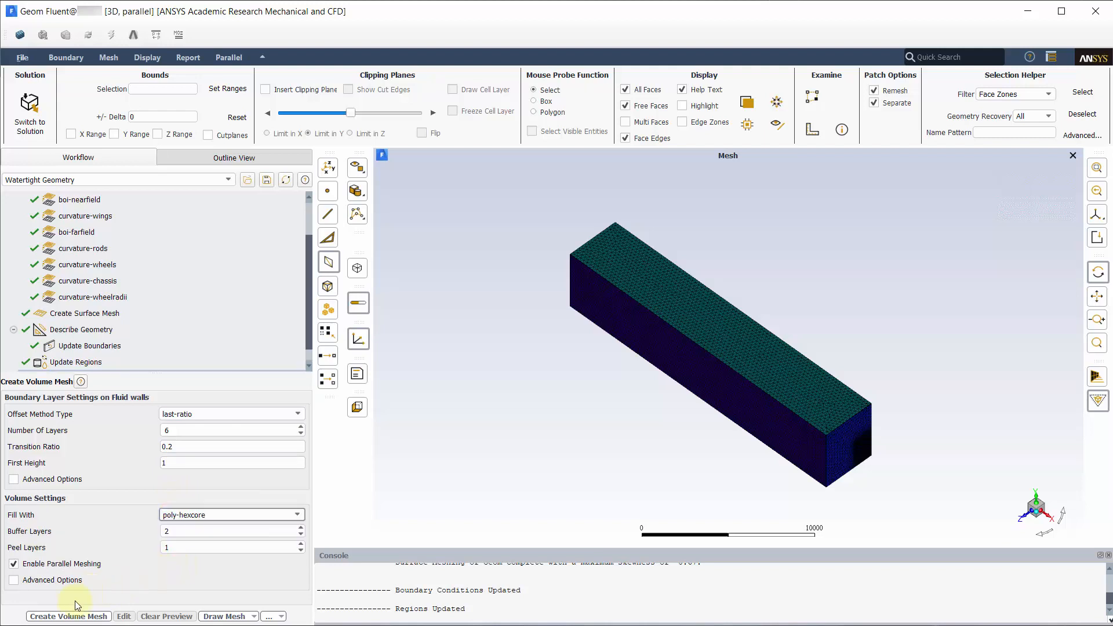
click(61, 616)
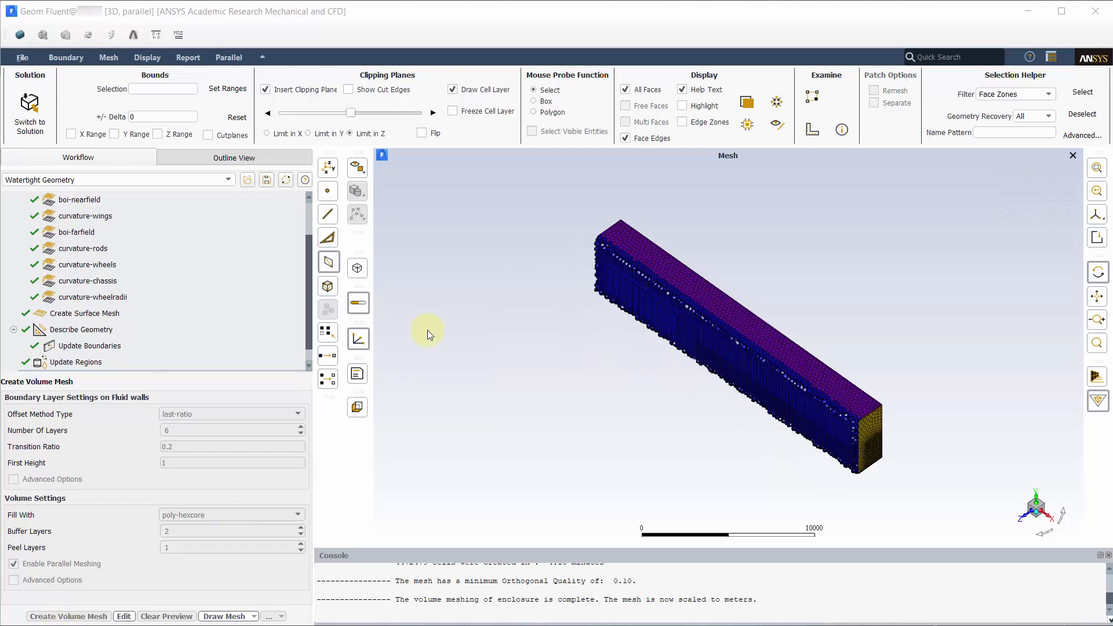
Step: Cut the volume mesh with a Y-limited clipping plane, hide cell layers, and zoom toward the car
click(453, 89)
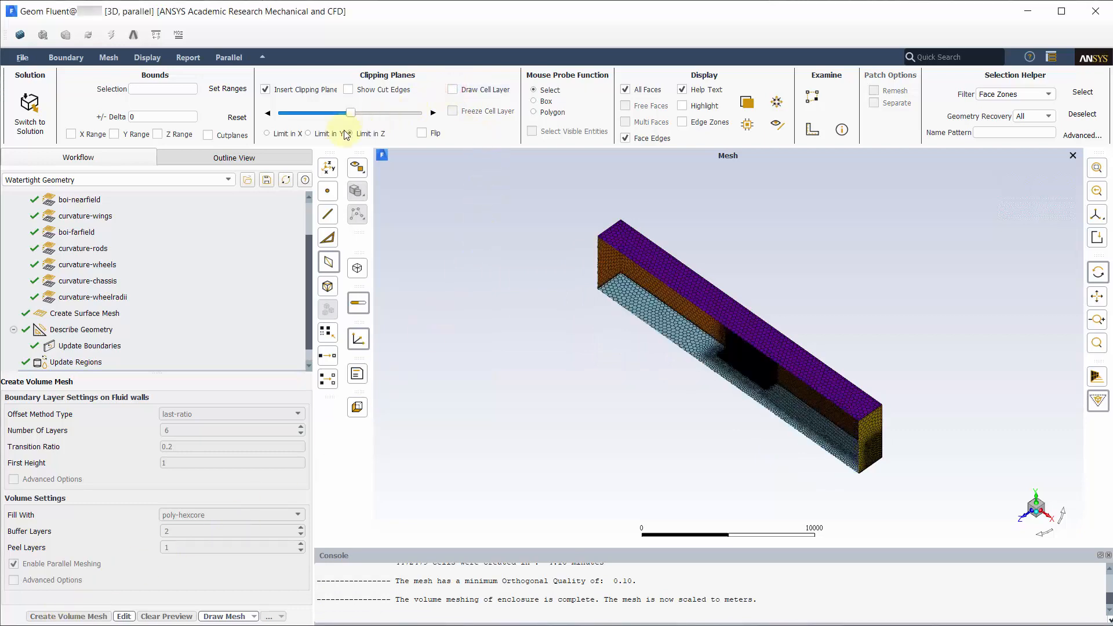
click(309, 133)
scroll(703, 311, up, 6)
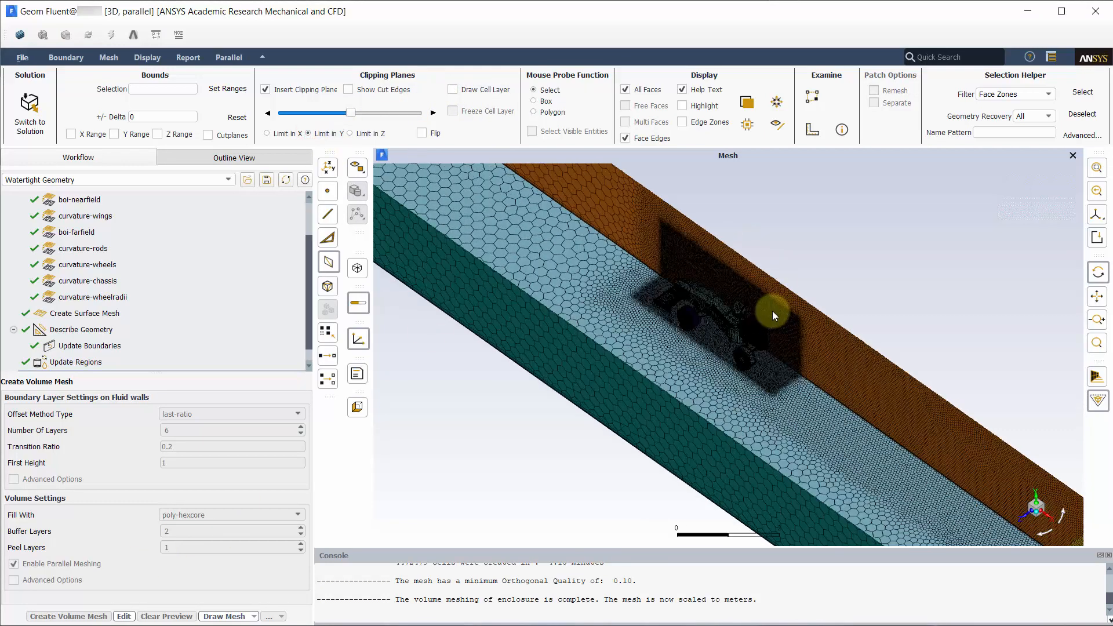
scroll(744, 398, up, 3)
scroll(808, 345, up, 3)
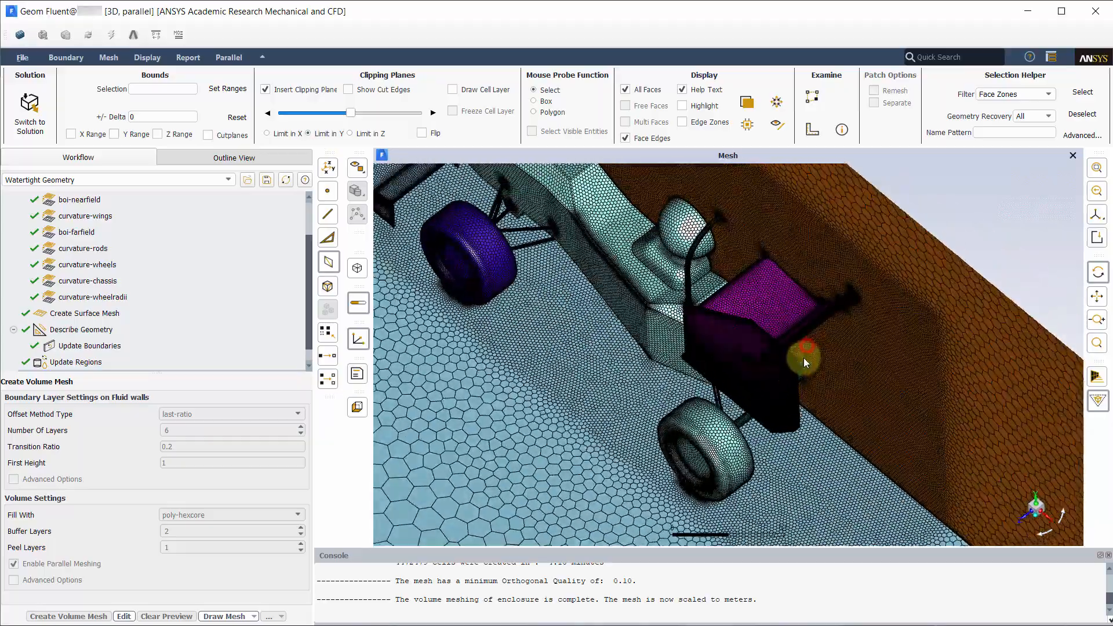
scroll(873, 284, up, 5)
scroll(833, 277, up, 8)
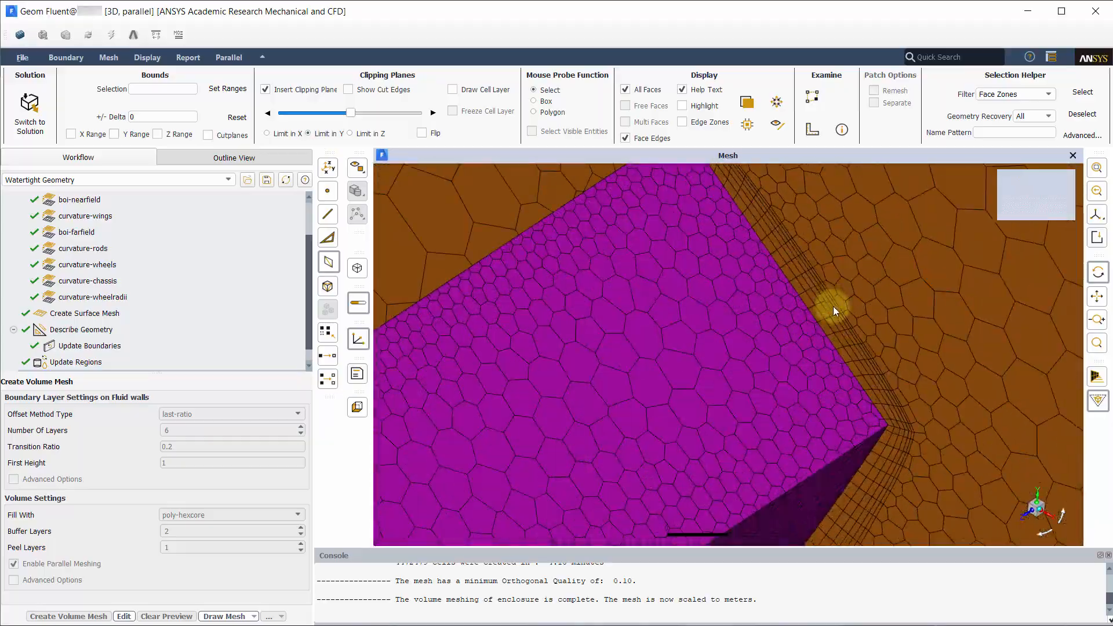
Step: Inspect the prism boundary layers around the car, then return to the isometric view
scroll(845, 303, down, 10)
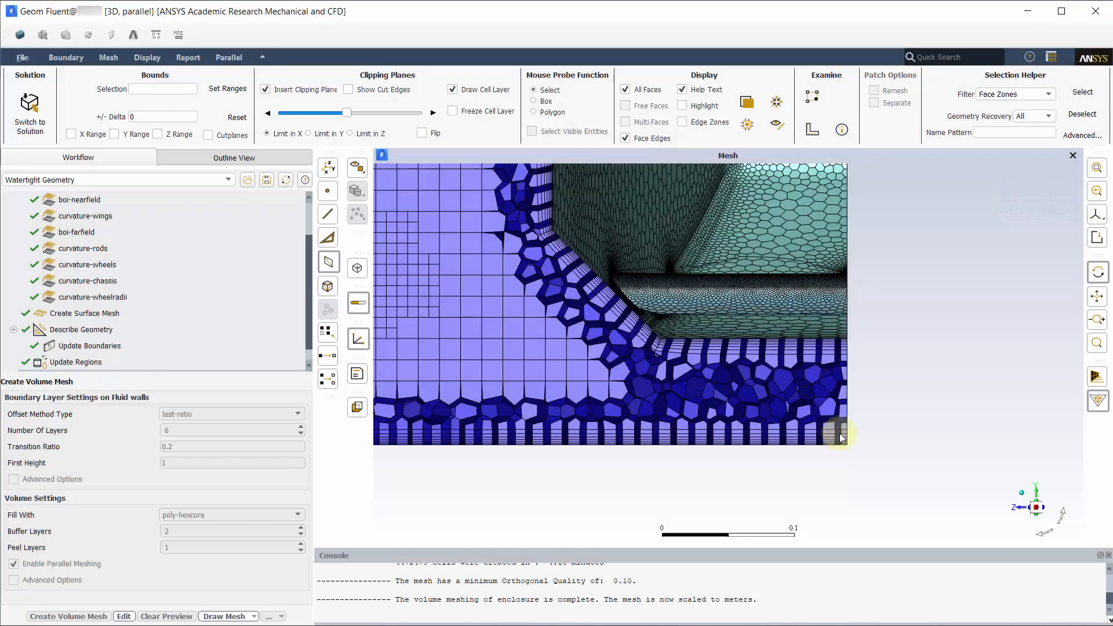
scroll(835, 427, down, 3)
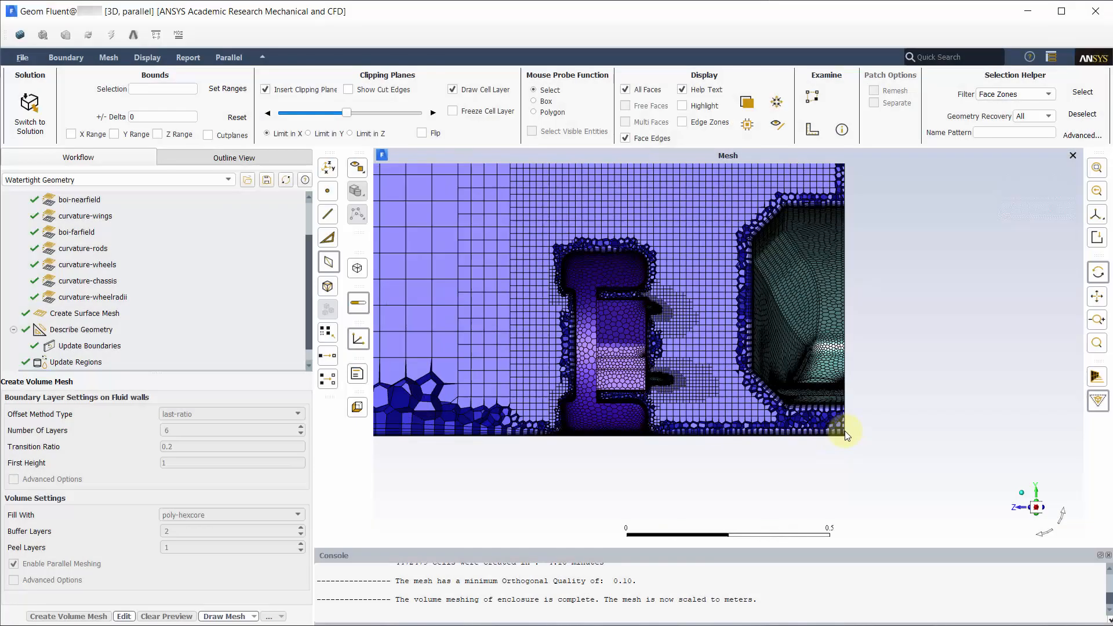
scroll(698, 431, up, 3)
scroll(698, 431, up, 5)
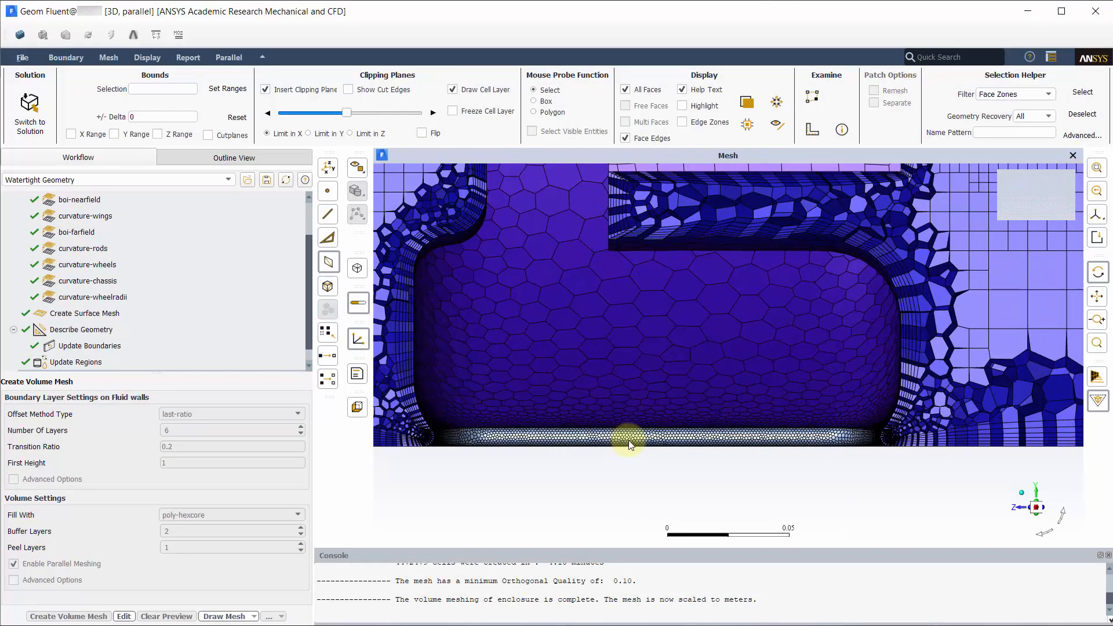
scroll(688, 446, up, 7)
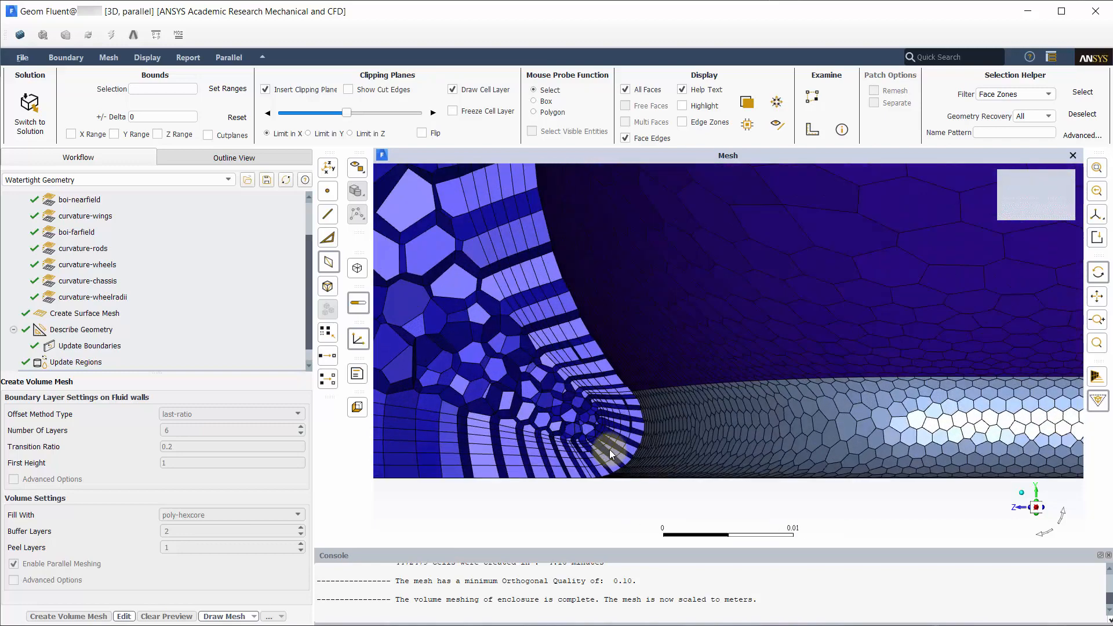
scroll(617, 442, down, 20)
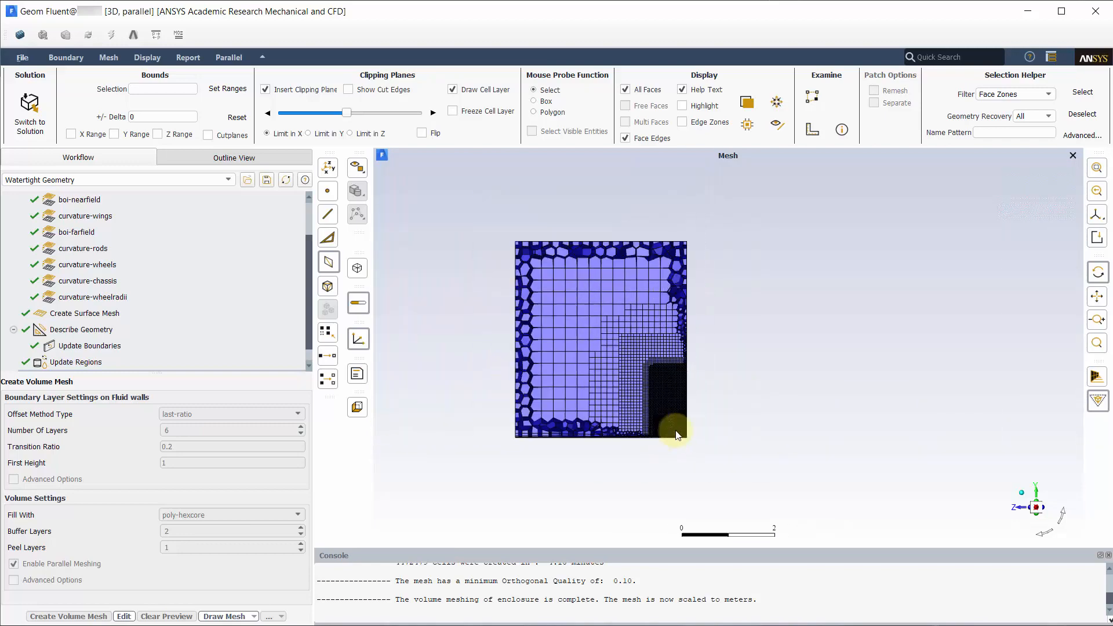
click(1025, 494)
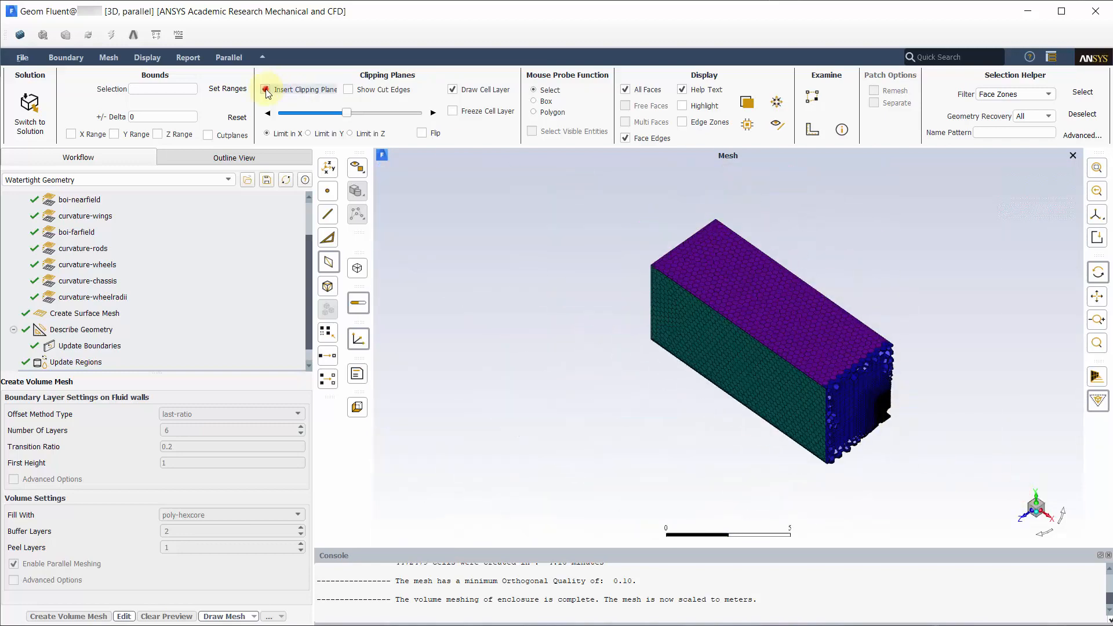
Step: Remove the clipping plane to show the full mesh, and save the workflow as template 'workflowfiles'
click(265, 89)
scroll(832, 409, up, 1)
click(267, 180)
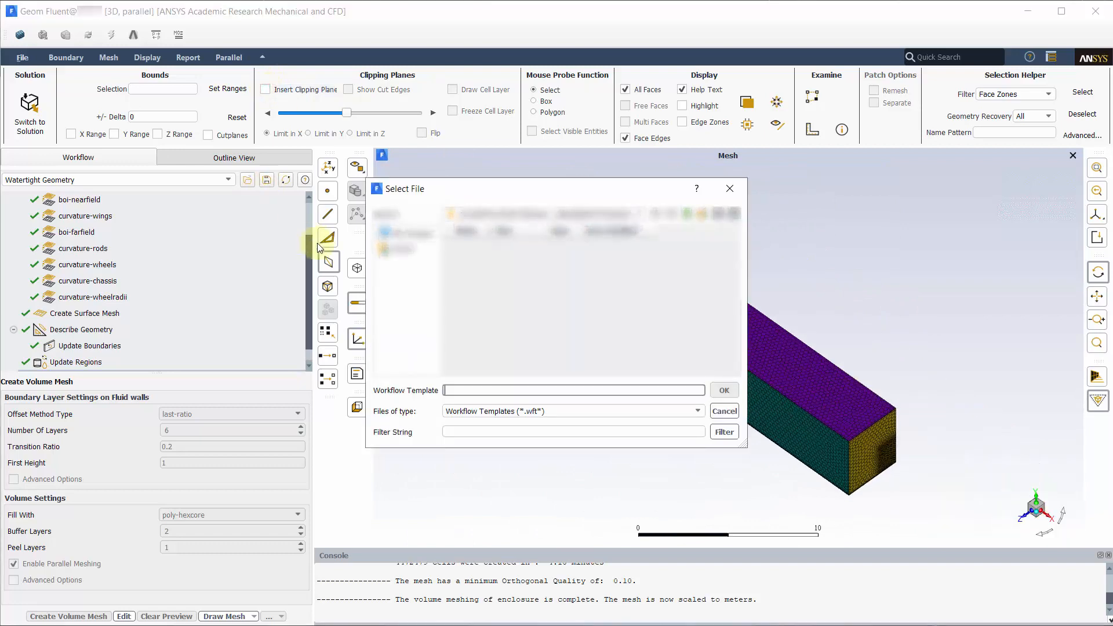
click(458, 392)
text(workflowfiles)
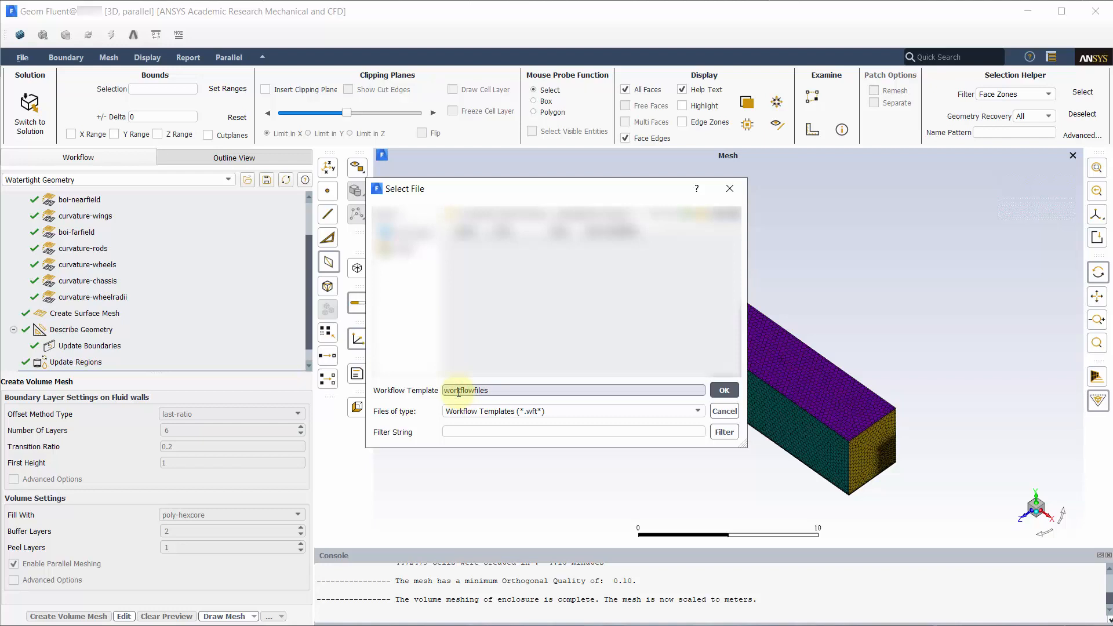
click(725, 391)
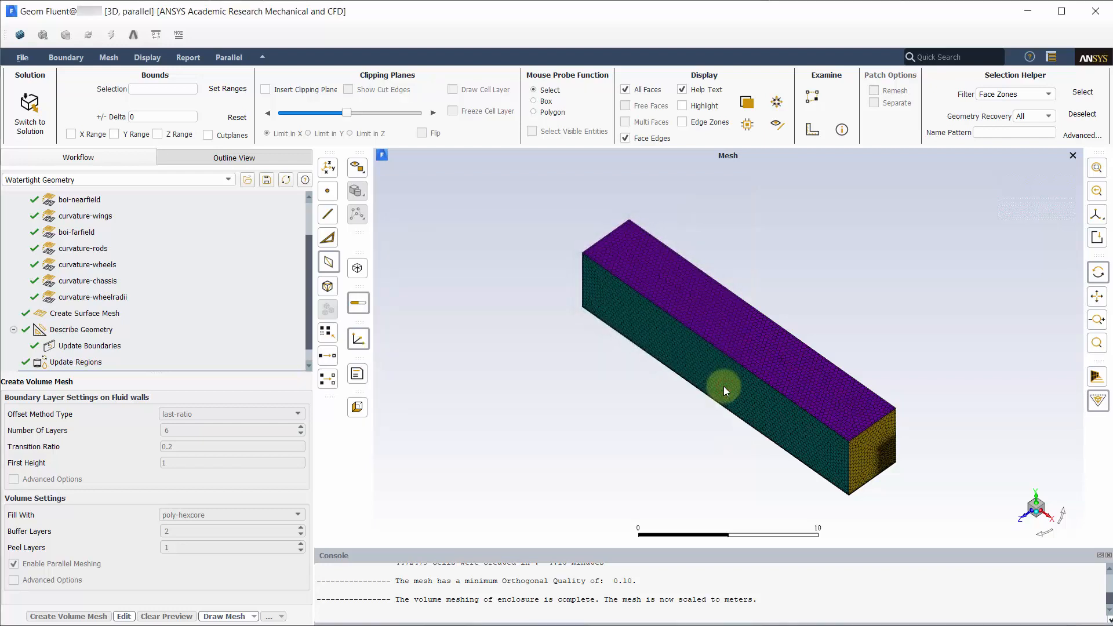